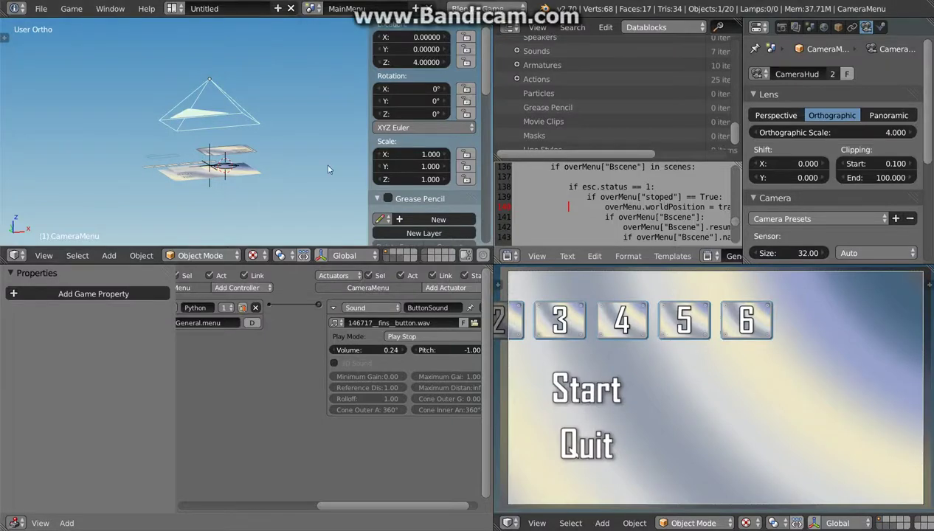
- Hide the properties shelf, enlarge the 3D view and logic editor, and open the scene list
key(n)
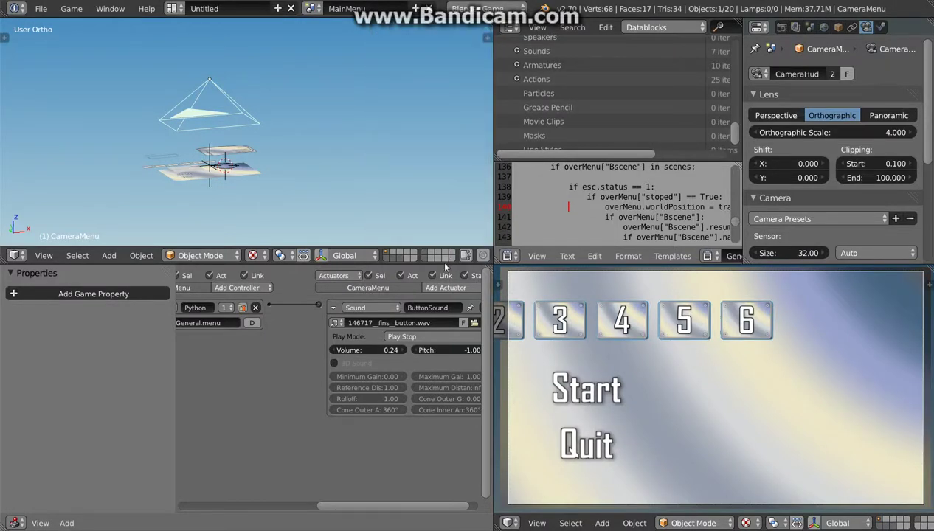
drag(445, 265, 446, 385)
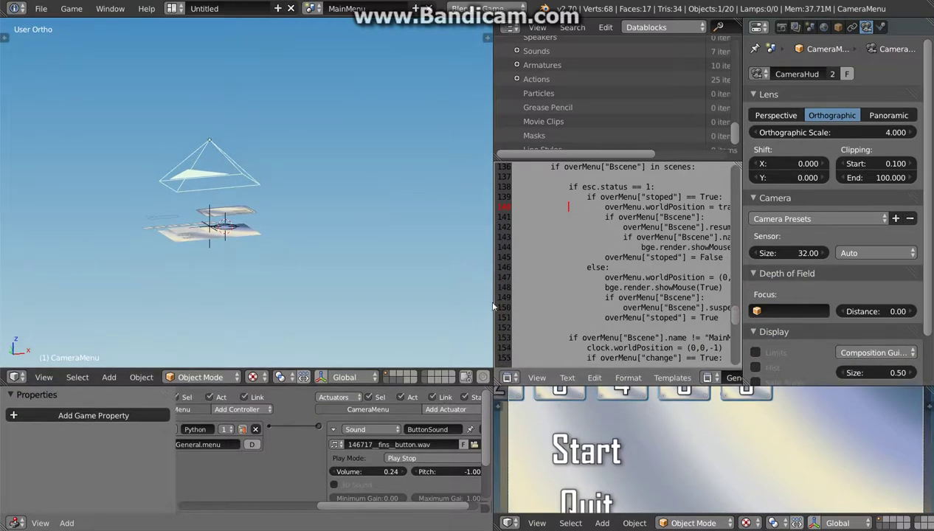
drag(498, 303, 616, 302)
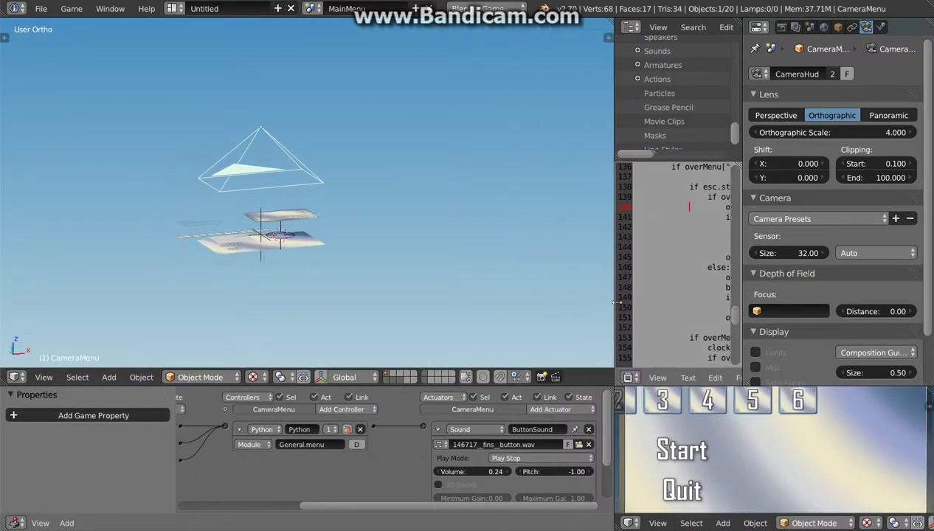
click(313, 9)
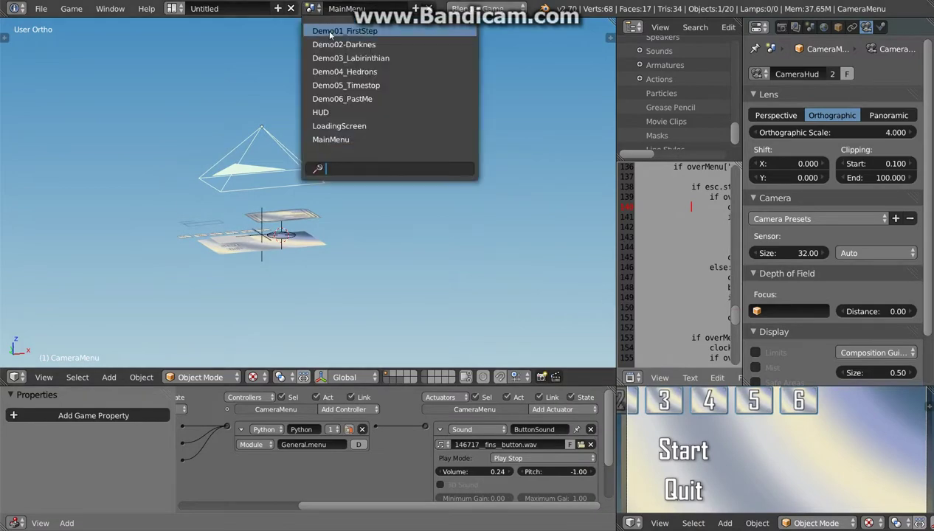
- Switch to the Demo01_FirstStep scene, set a perspective view, and test-run its moving platforms
click(329, 33)
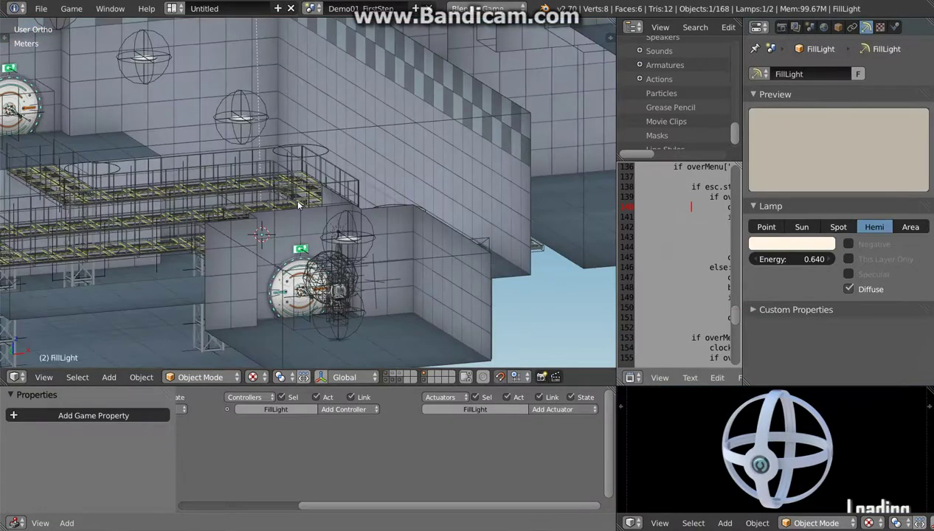
scroll(295, 198, down, 3)
mouse_move(325, 223)
middle_down()
mouse_move(361, 238)
mouse_move(378, 207)
mouse_move(357, 203)
middle_up()
key(KP_5)
scroll(376, 208, up, 2)
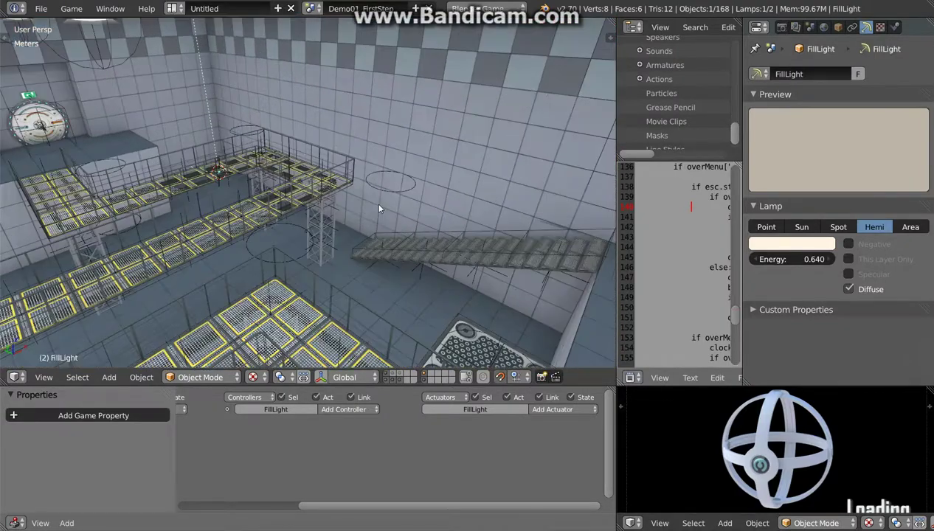
key(p)
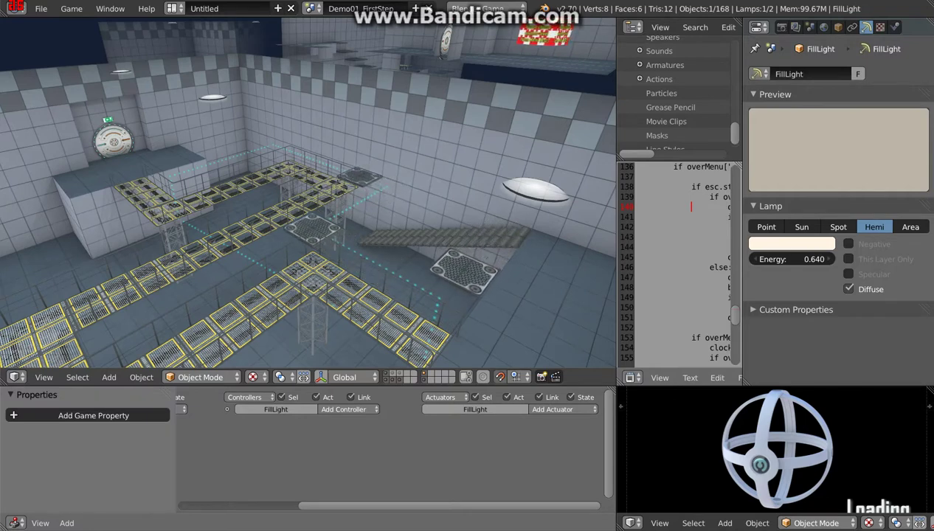
- Give MPlate a Float game property 'speed' of 2.0 and test-run the game
key(Escape)
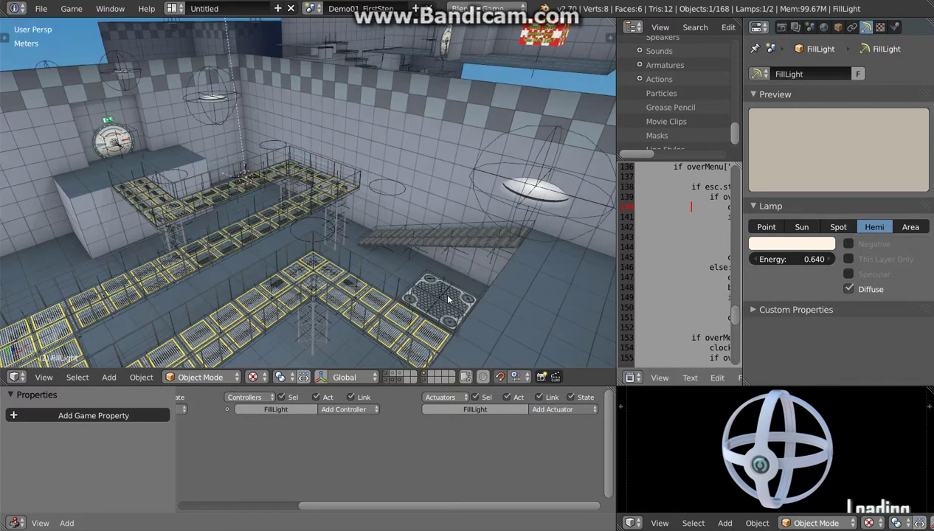
right_click(447, 298)
click(107, 417)
text(speed)
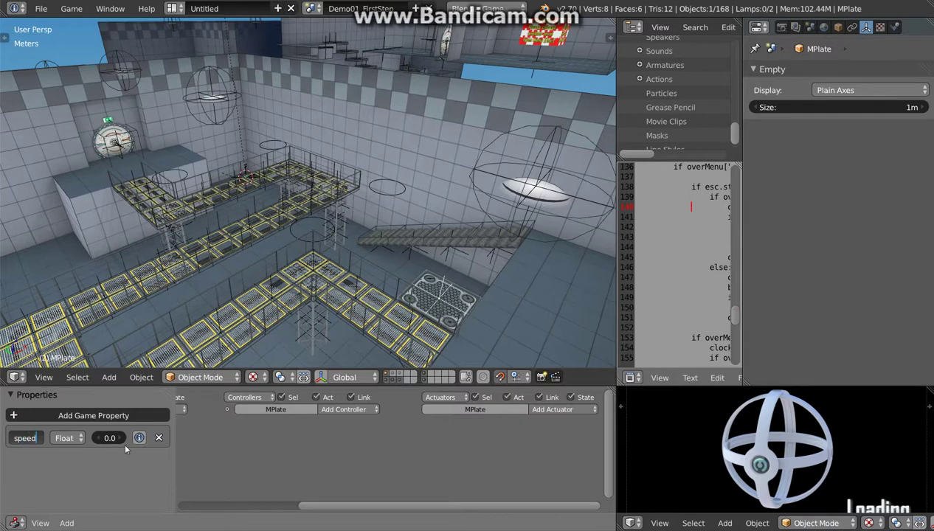
key(Return)
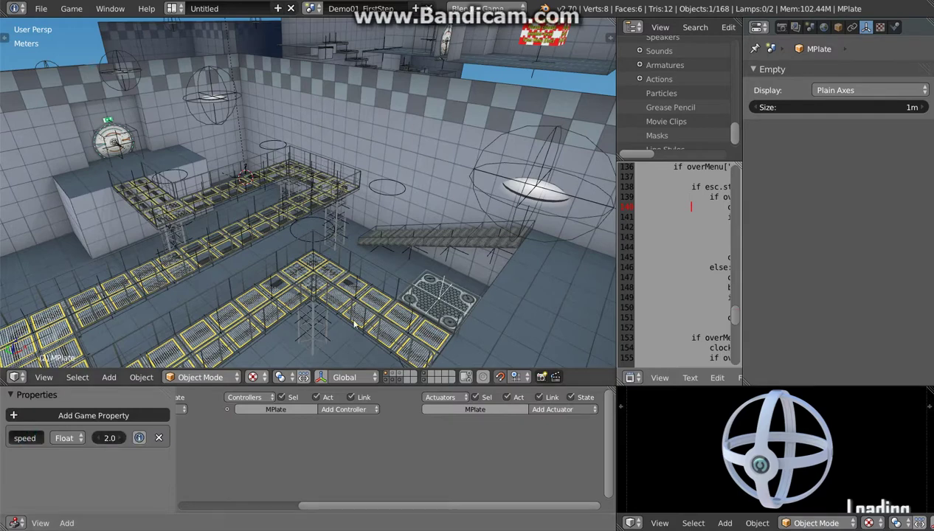
key(p)
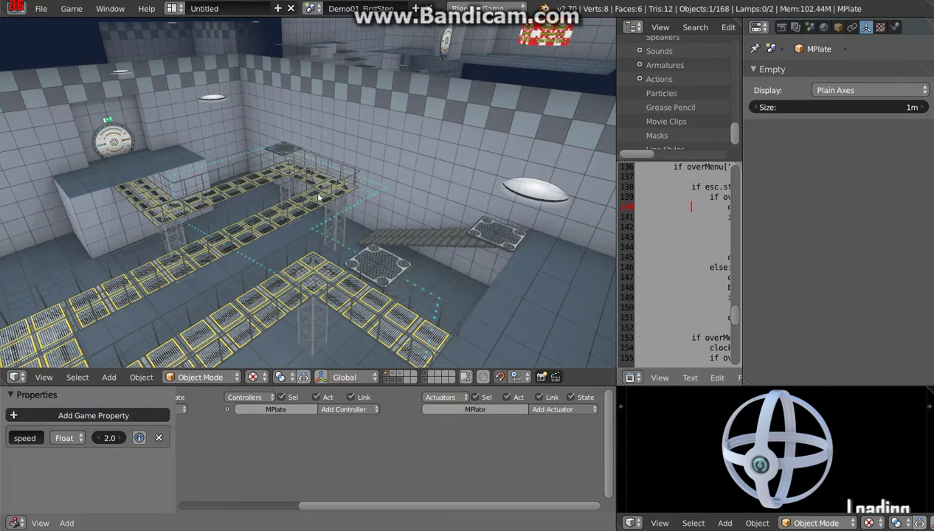
key(Escape)
- Add a Float 'speed' game property of 3.2 to platform MPlate.002
scroll(514, 235, down, 3)
middle_drag(491, 229, 460, 252)
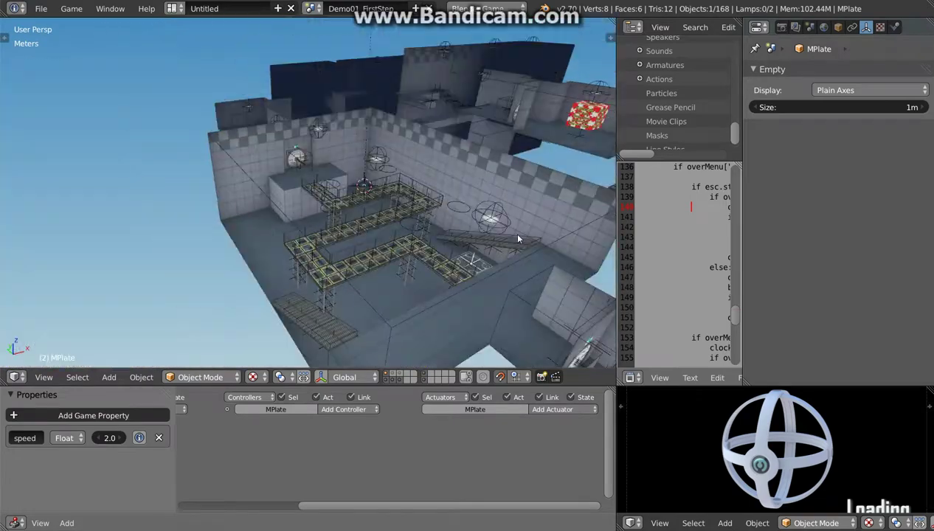
scroll(459, 252, up, 3)
right_click(470, 234)
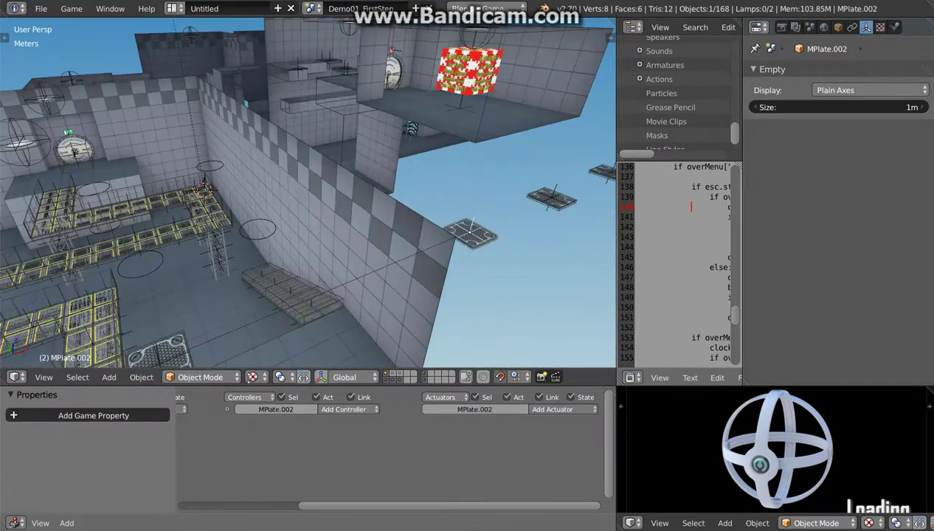
click(94, 415)
text(speed)
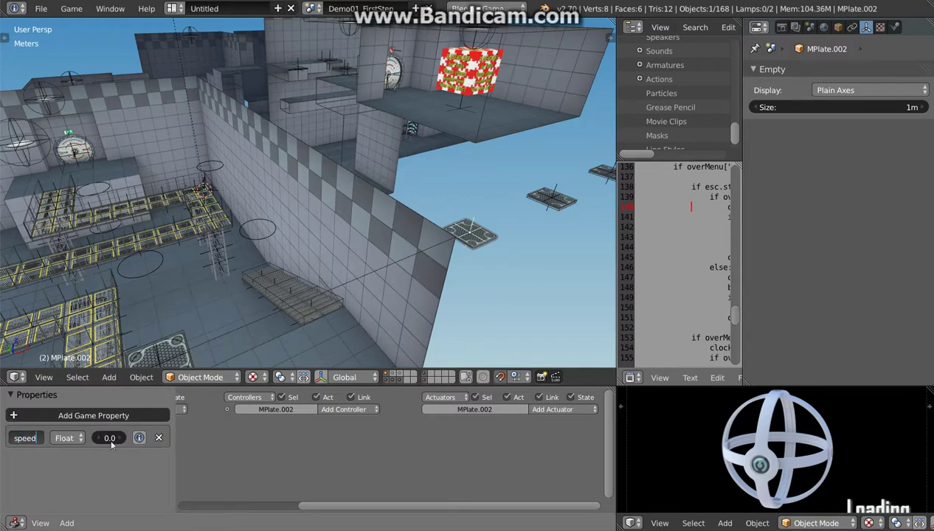
drag(109, 437, 129, 437)
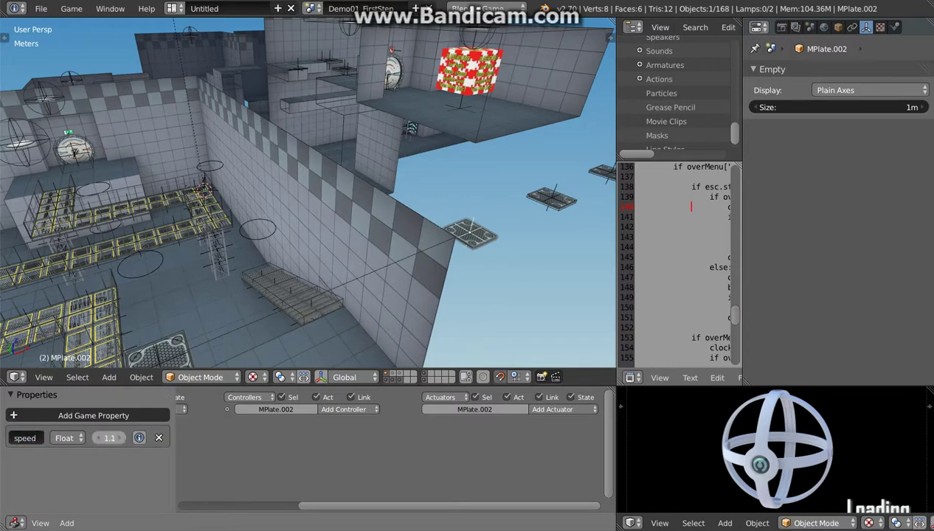
- Add a Float 'speed' game property of 2.9 to MPlate.003 and test-run the platforms
right_click(551, 198)
click(78, 416)
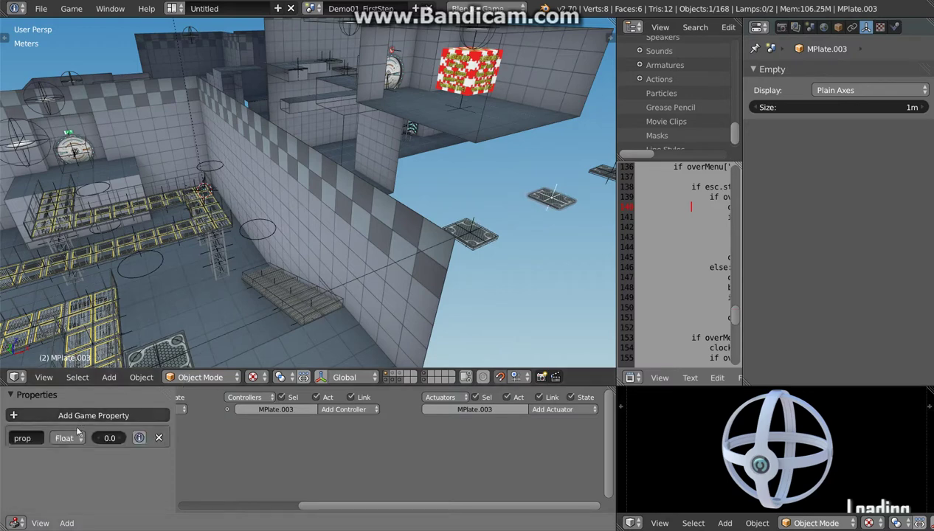
click(24, 438)
text(speed)
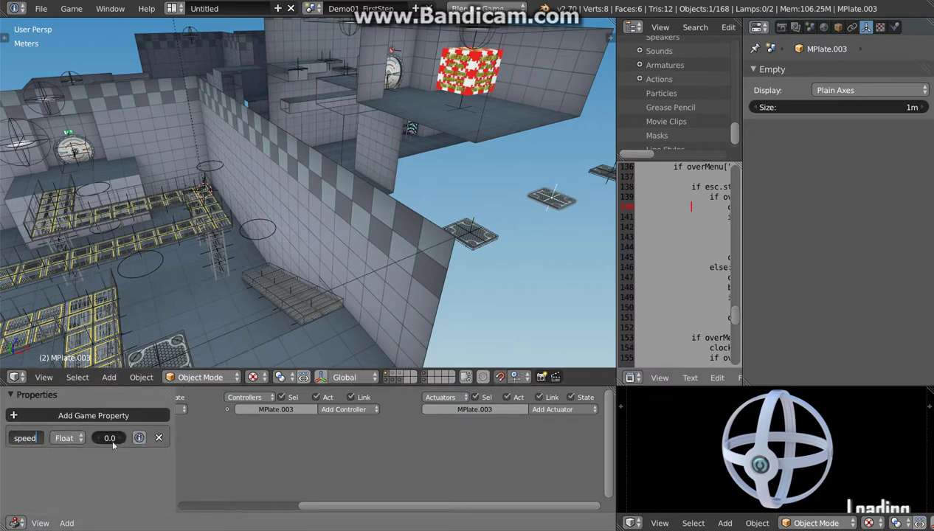
drag(110, 438, 155, 438)
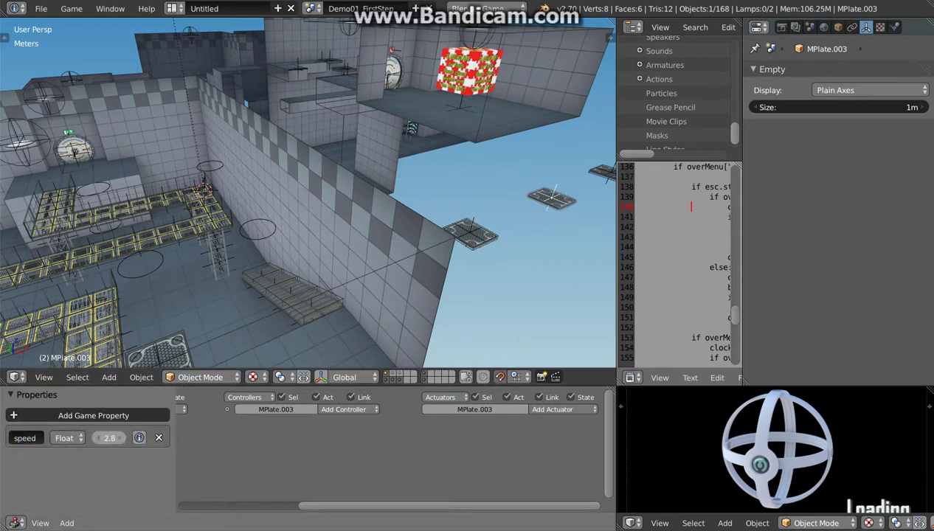
mouse_move(208, 369)
middle_down()
mouse_move(281, 294)
mouse_move(340, 269)
mouse_move(343, 248)
mouse_move(297, 273)
mouse_move(315, 264)
middle_up()
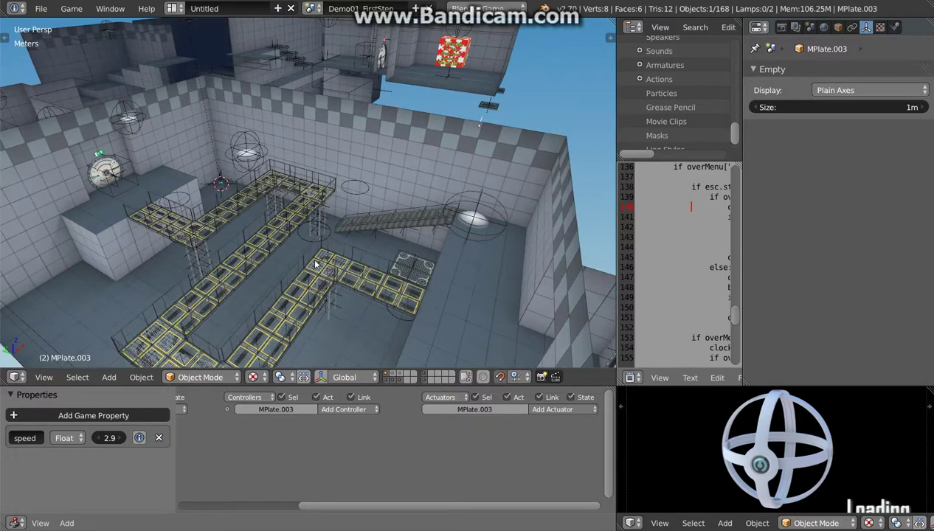
key(p)
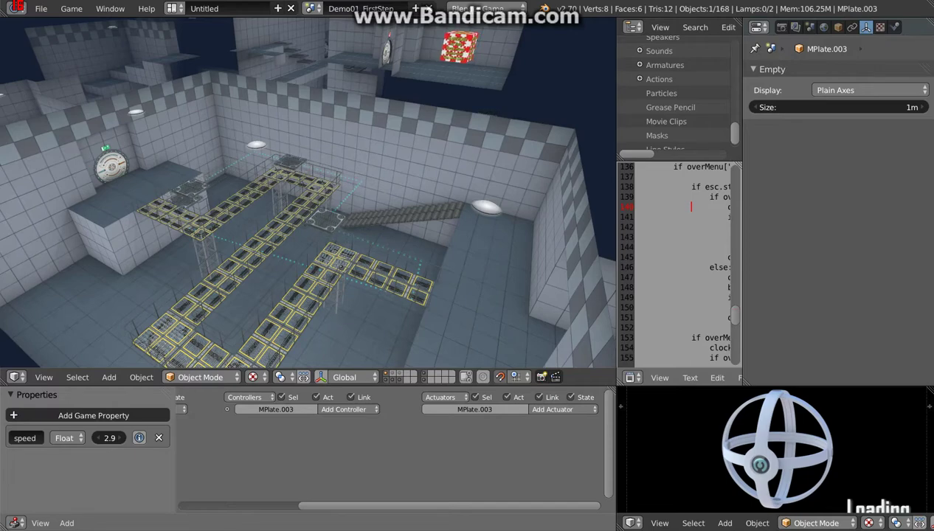
- Move trail empties 03_mtrail.000 and 04_mtrail.001 2 m up along Z
key(Escape)
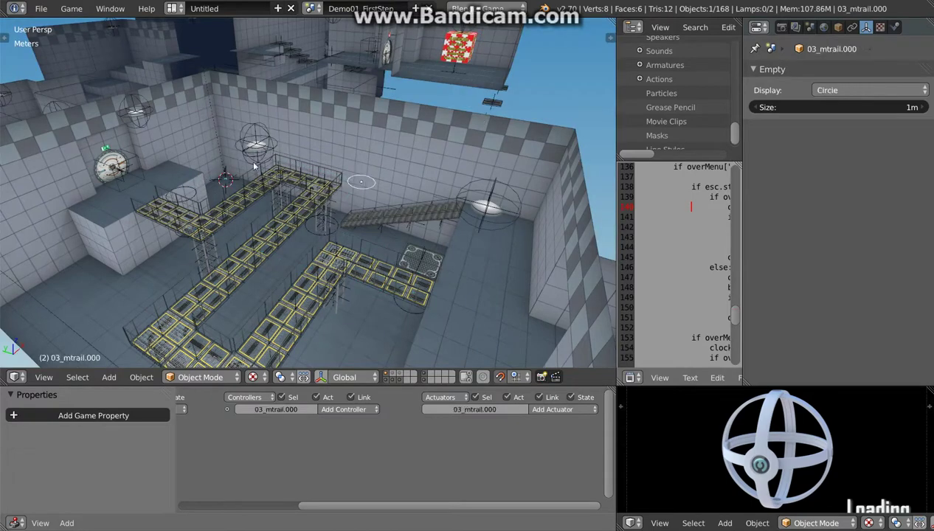
mouse_move(253, 166)
middle_down()
mouse_move(249, 150)
mouse_move(345, 213)
middle_up()
shift+right_click(249, 150)
key(g)
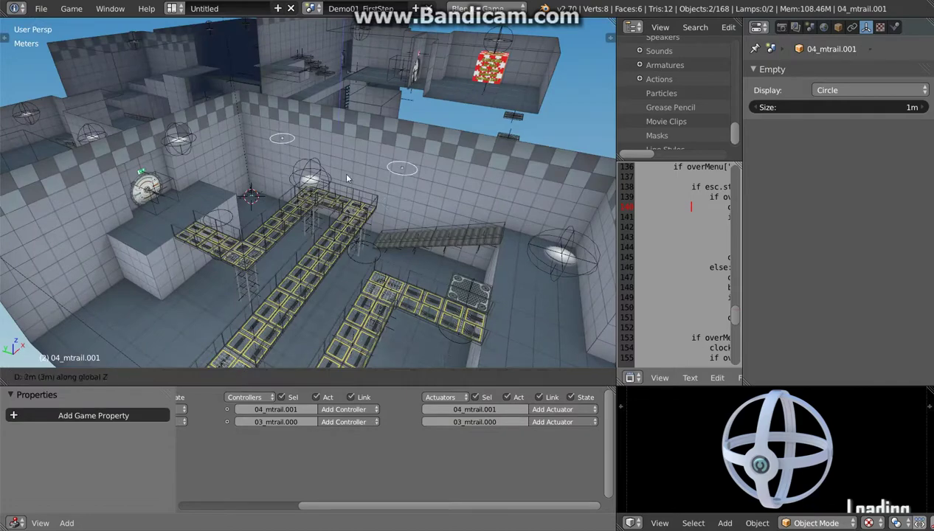
click(343, 169)
- Move both trail empties -3 m along X and test-run the new path
mouse_move(342, 169)
middle_down()
mouse_move(324, 206)
mouse_move(285, 213)
middle_up()
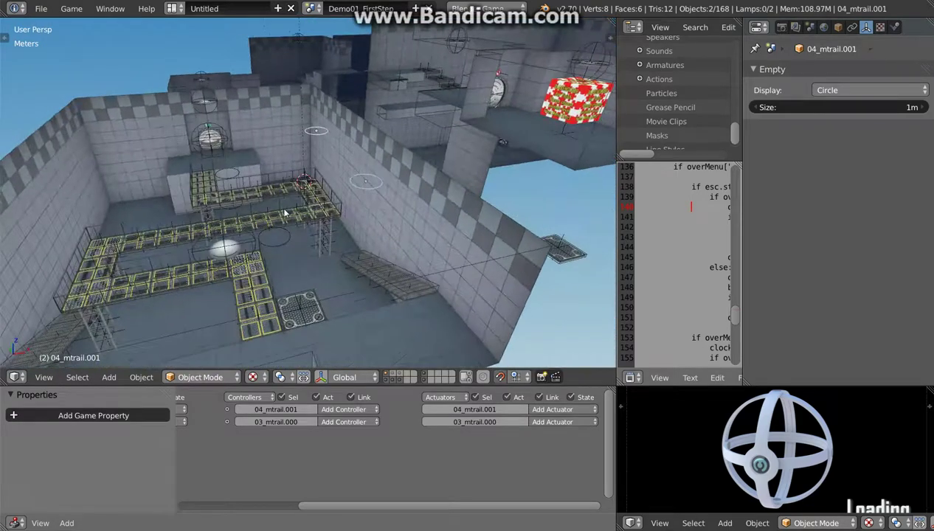
key(g)
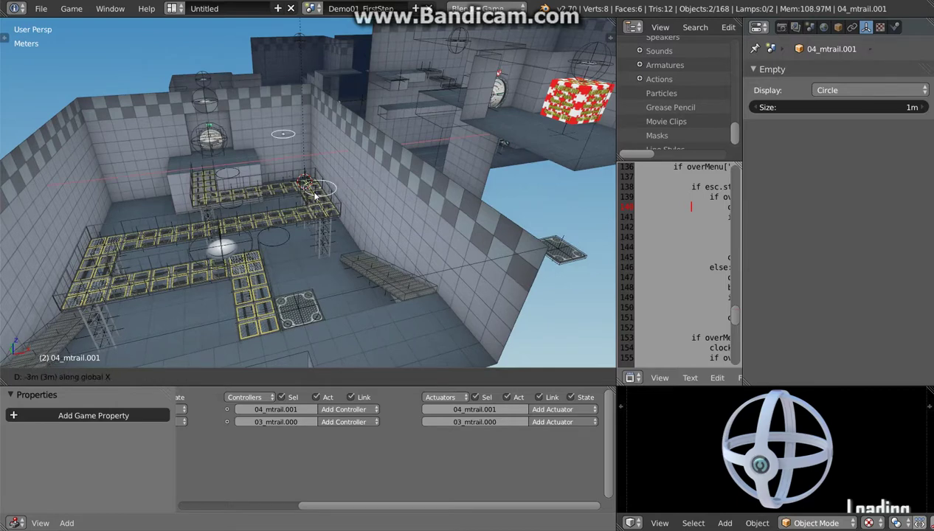
click(315, 195)
key(p)
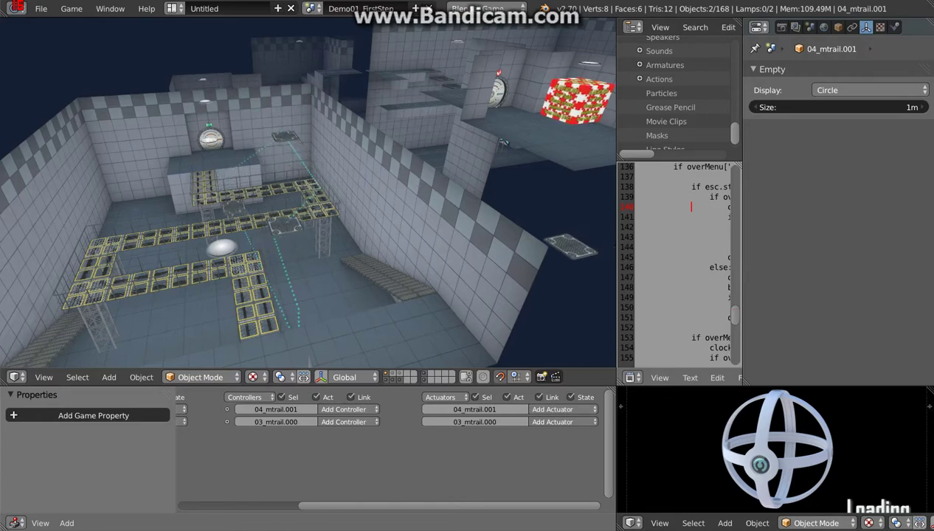
- Duplicate waypoint 07_mtrail.000 in top view and place the copy about 1 m X, -9 m Y away
key(Escape)
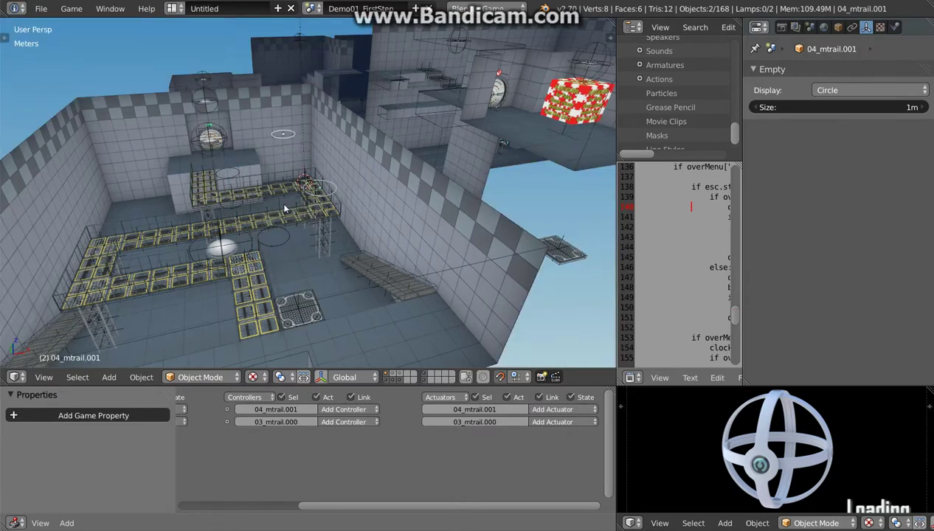
mouse_move(280, 201)
middle_down()
mouse_move(310, 191)
mouse_move(410, 282)
mouse_move(376, 296)
mouse_move(397, 280)
mouse_move(488, 275)
mouse_move(476, 297)
mouse_move(462, 292)
middle_up()
right_click(486, 275)
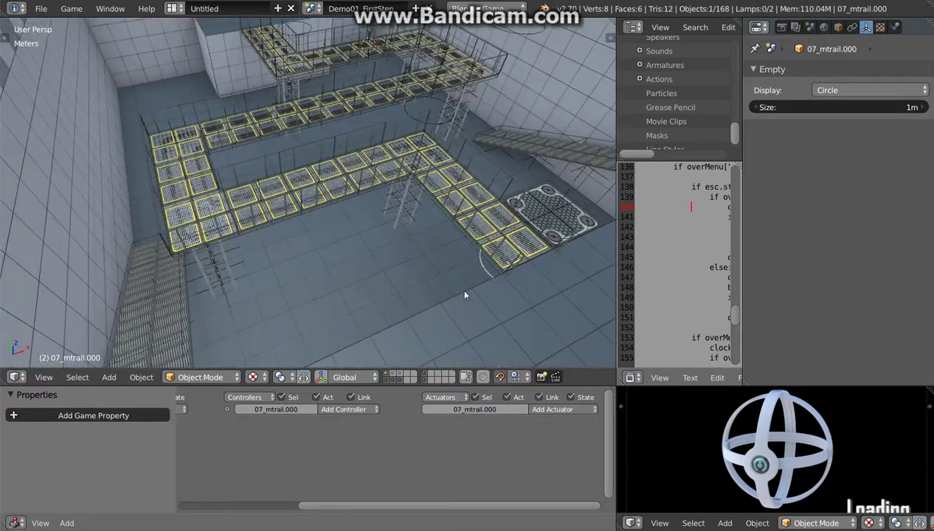
key(KP_7)
scroll(378, 252, up, 3)
scroll(377, 252, down, 2)
scroll(371, 254, down, 2)
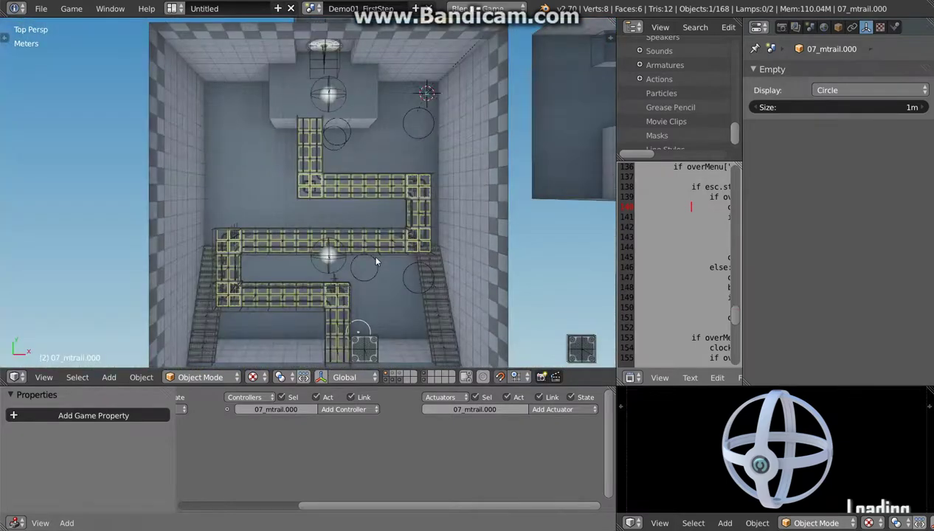
scroll(354, 295, up, 1)
key(g)
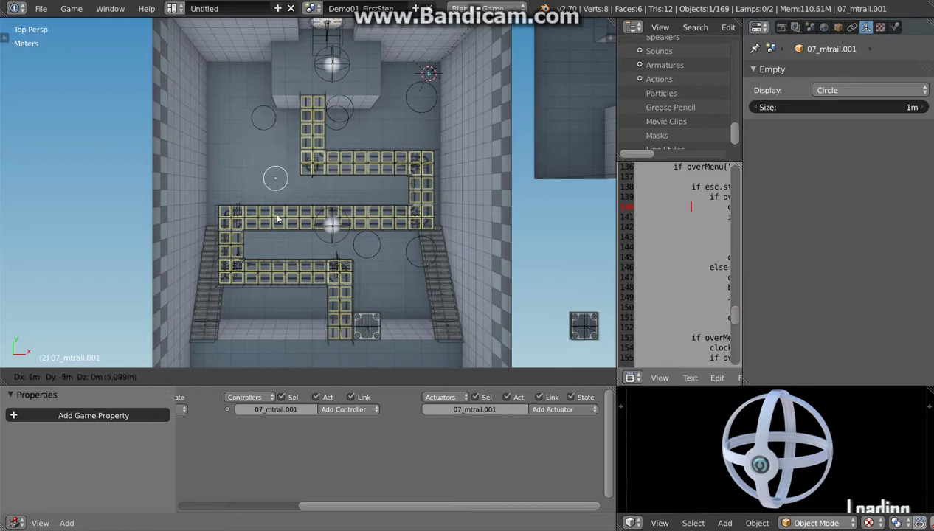
click(272, 253)
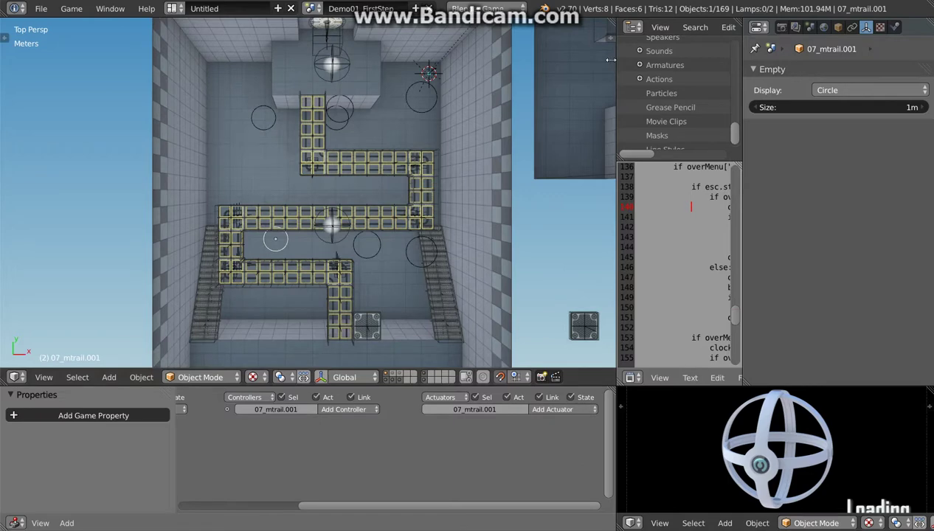
drag(610, 59, 600, 60)
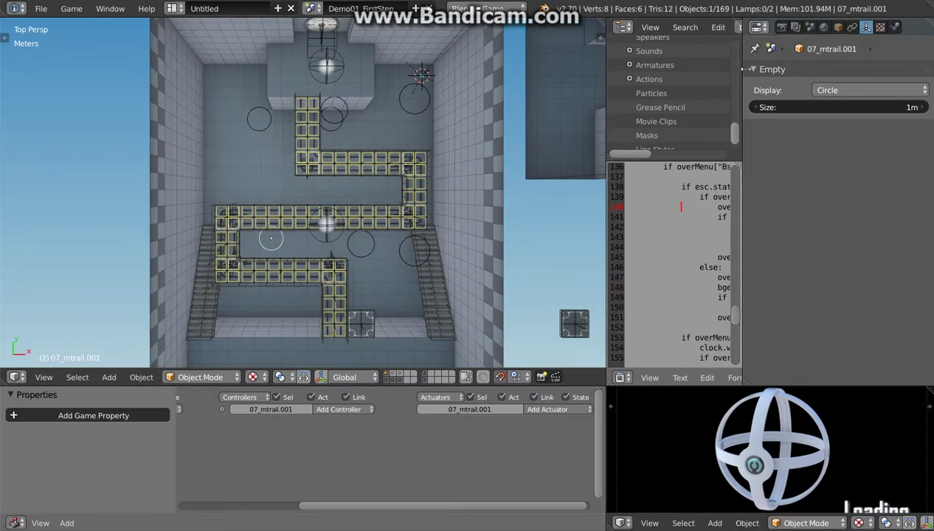
- Show All Scenes in the Outliner and rename the copied waypoint 08_mtrail.001
drag(744, 69, 815, 68)
click(753, 26)
click(763, 41)
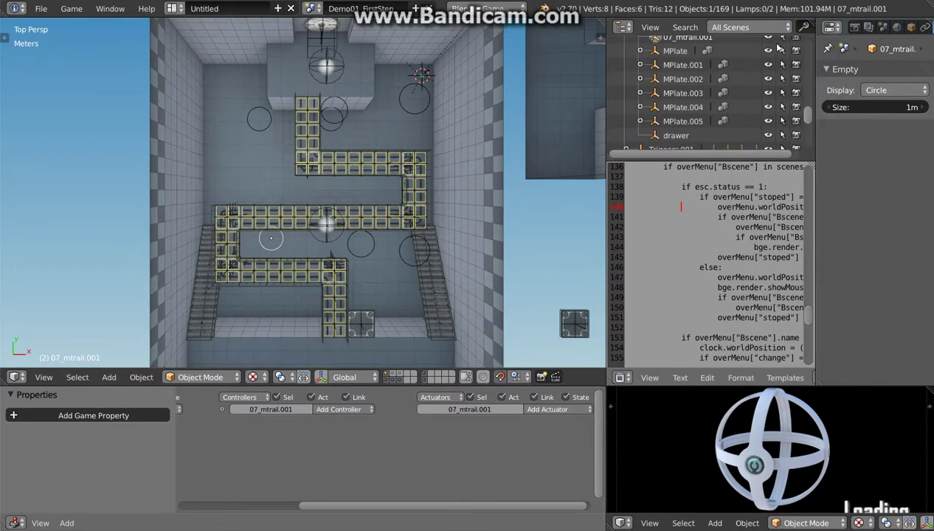
scroll(675, 63, up, 1)
scroll(671, 73, up, 1)
text(8)
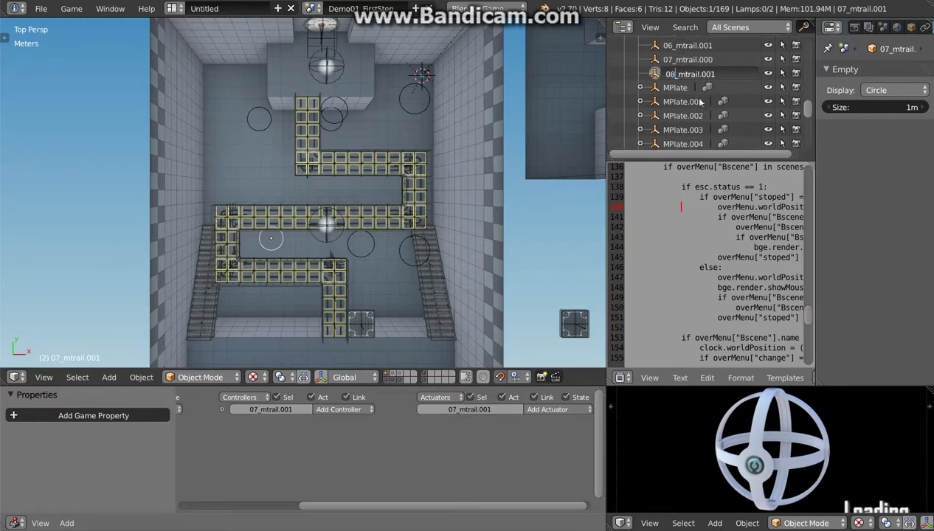
key(Return)
- Duplicate the waypoint empty again and place the copy about 6 m higher
mouse_move(301, 287)
middle_down()
mouse_move(343, 236)
mouse_move(367, 219)
mouse_move(380, 223)
mouse_move(399, 184)
mouse_move(275, 222)
middle_up()
key(shift+d)
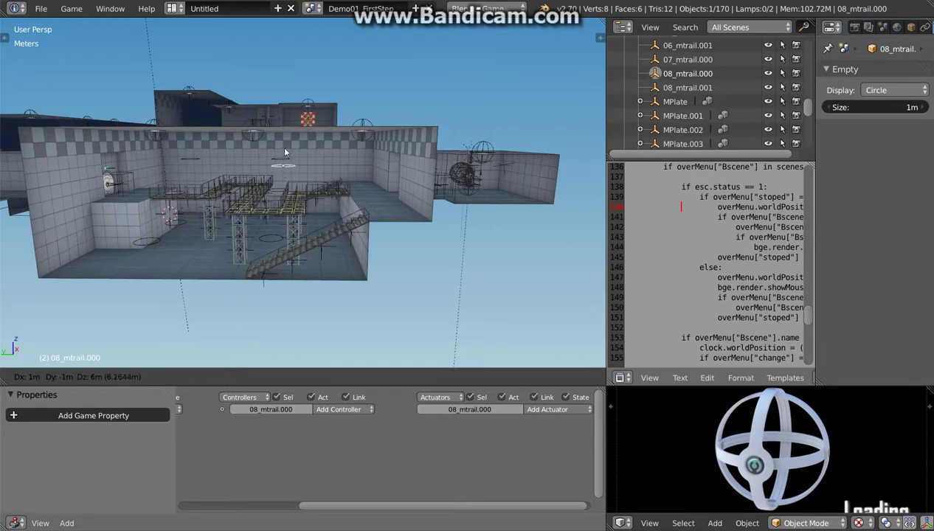
click(374, 166)
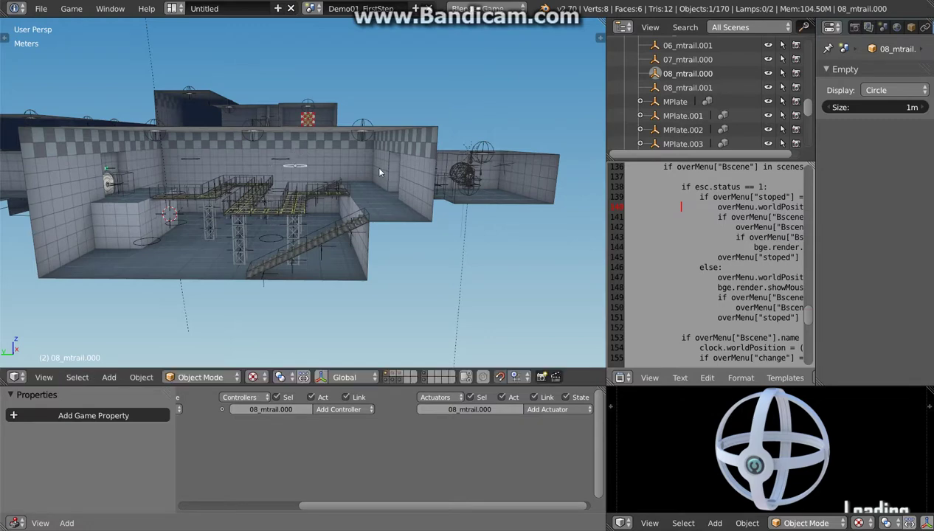
middle_drag(374, 166, 324, 217)
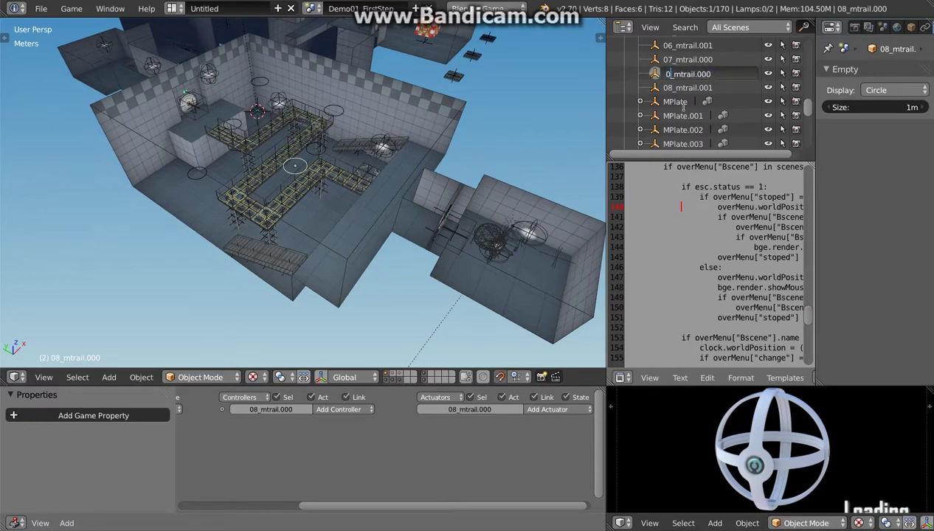
mouse_move(351, 170)
middle_down()
mouse_move(281, 164)
mouse_move(318, 201)
middle_up()
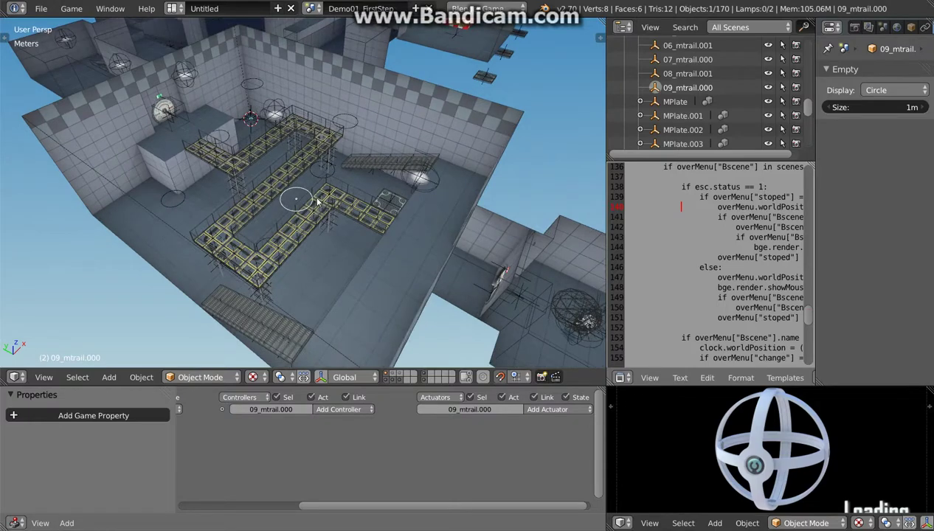
key(p)
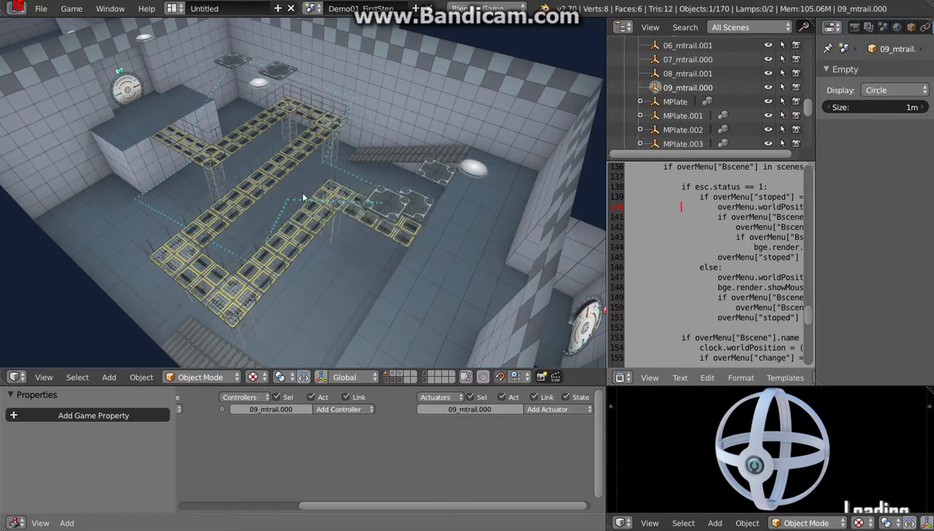
key(Escape)
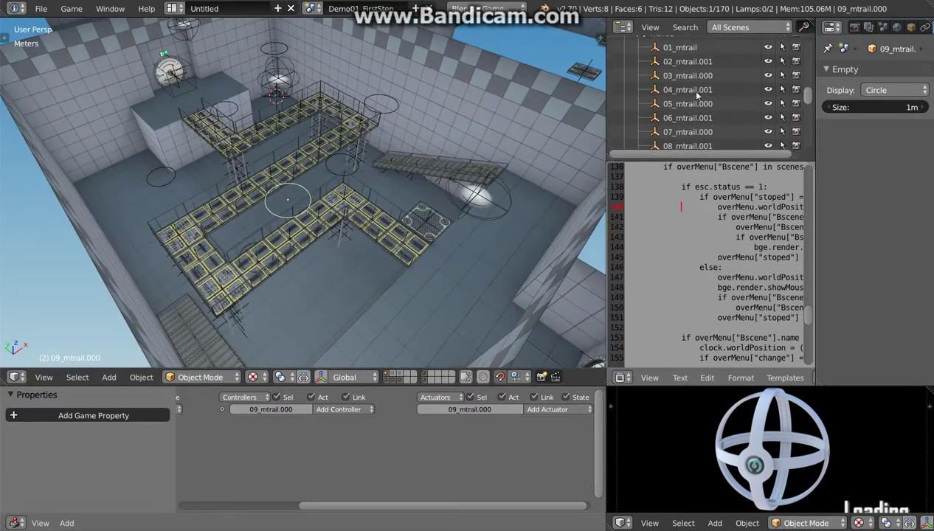
- Select Trail01 plus all its mtrail waypoint children using Select Grouped > Children, then view from top
scroll(697, 90, up, 5)
click(661, 69)
middle_drag(426, 194, 346, 124)
key(shift+g)
click(339, 129)
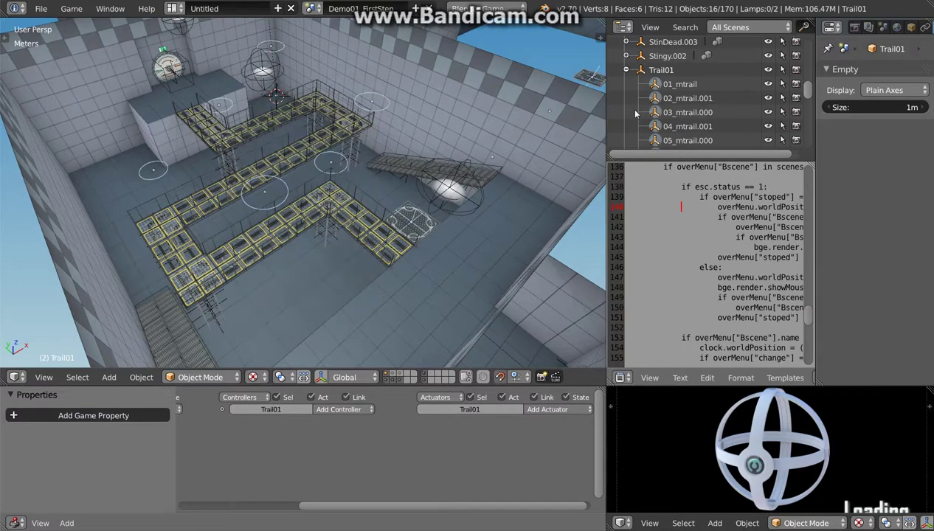
ctrl+click(654, 70)
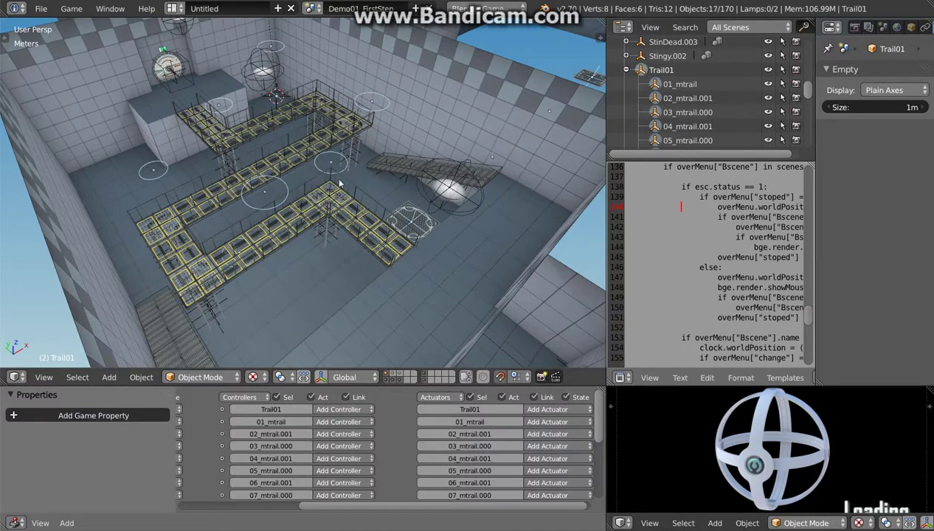
middle_drag(340, 182, 343, 180)
key(KP_7)
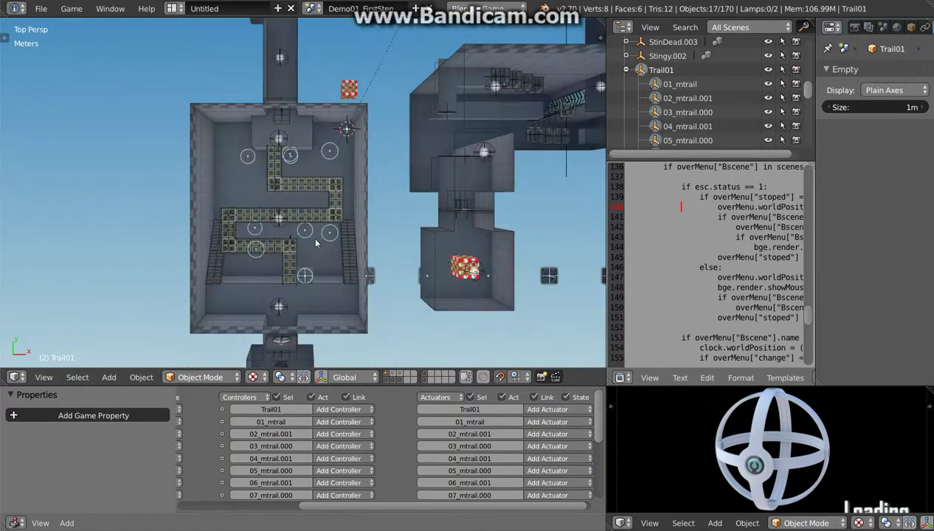
- Duplicate Trail01 with its waypoints and drop the copy left of the level
ctrl+scroll(358, 208, down, 2)
key(shift+d)
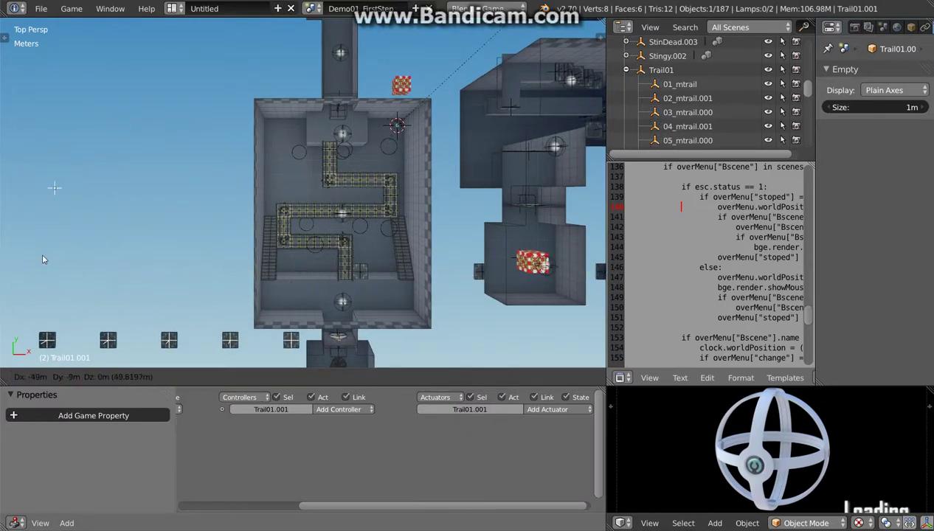
click(173, 220)
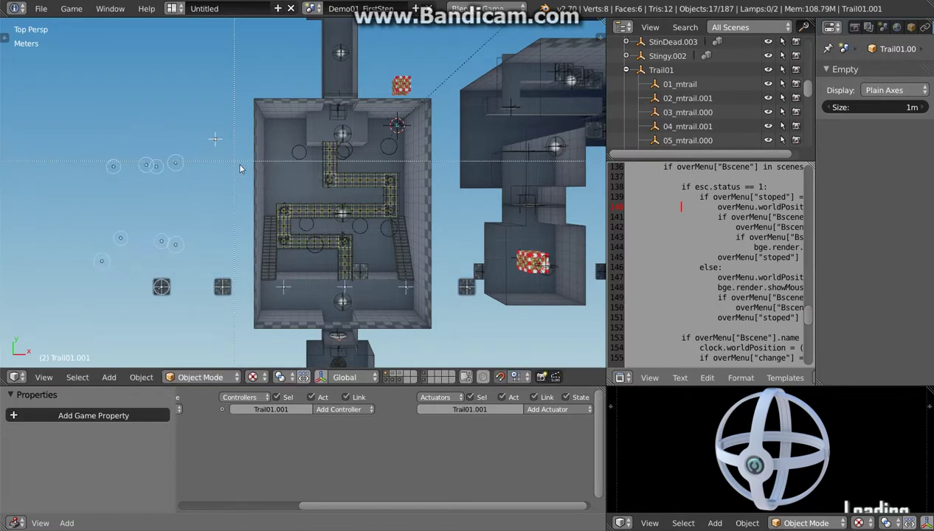
- Keep the copy's parent, two top circles and two squares, deleting the other copied waypoints
key(b)
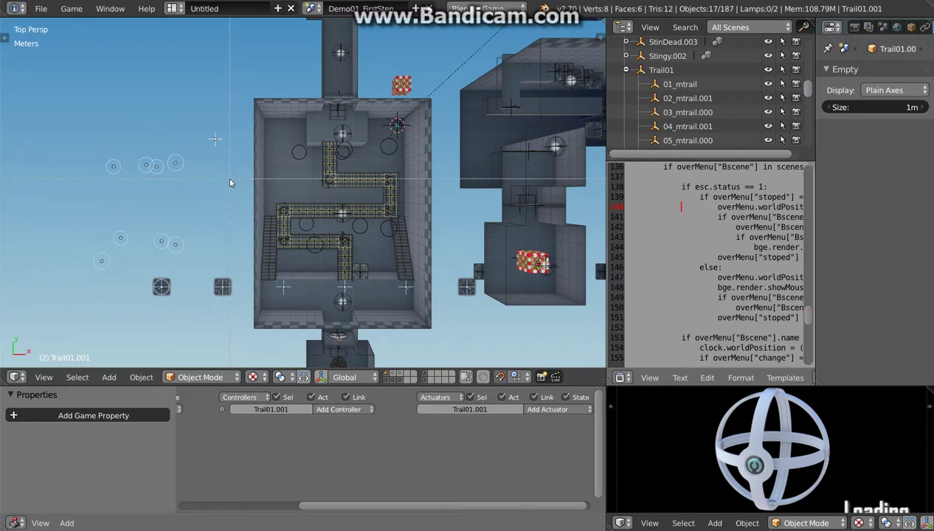
drag(230, 178, 161, 118)
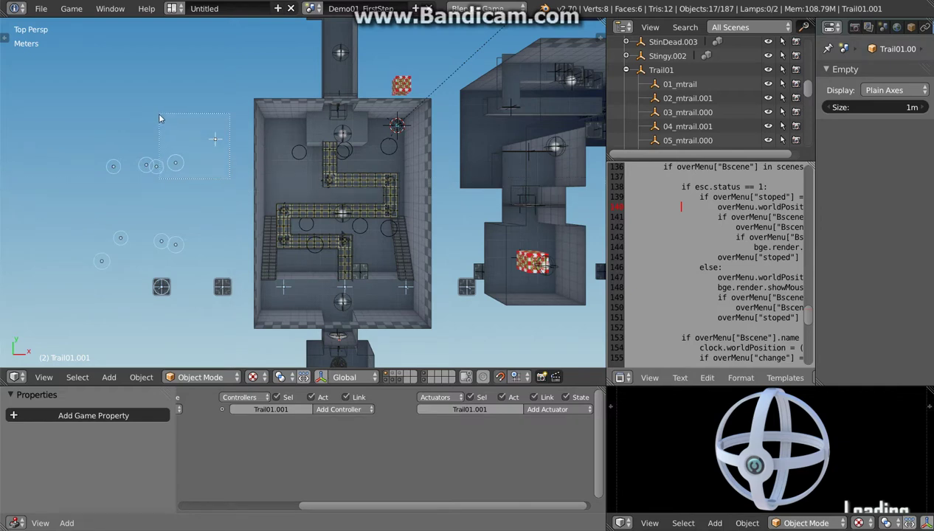
middle_drag(160, 118, 159, 119)
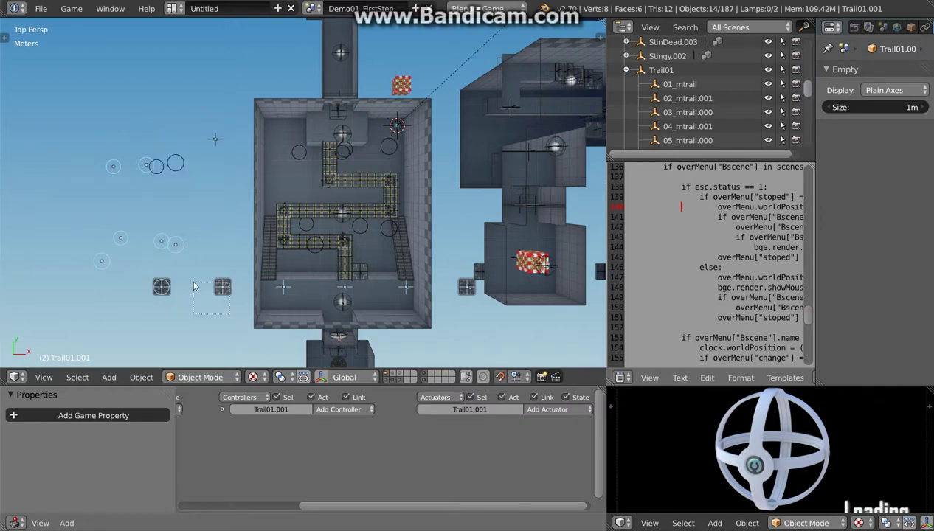
middle_drag(157, 279, 158, 277)
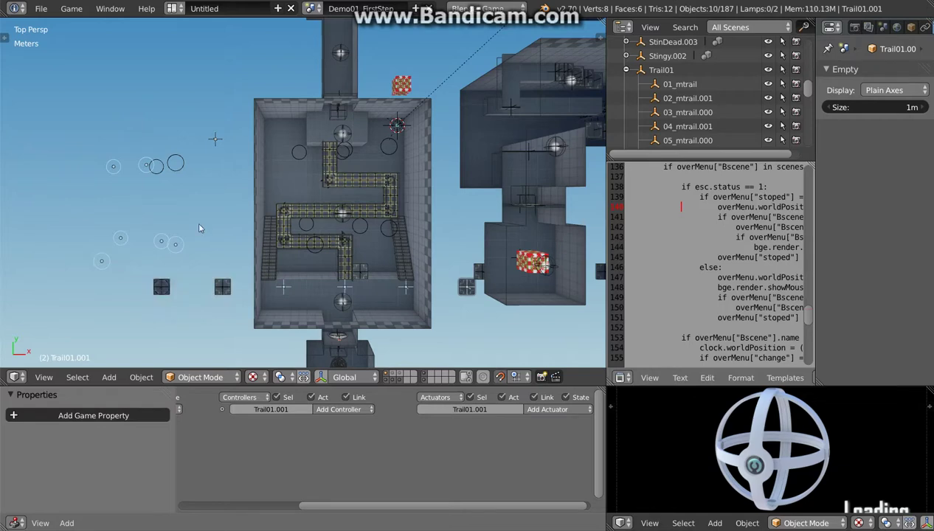
key(x)
click(199, 222)
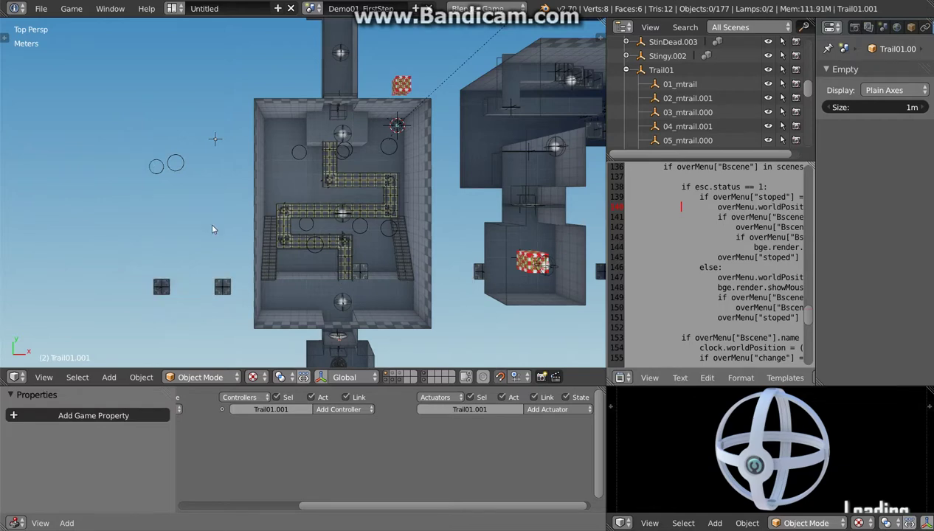
scroll(212, 230, up, 2)
scroll(210, 218, up, 1)
scroll(164, 118, up, 1)
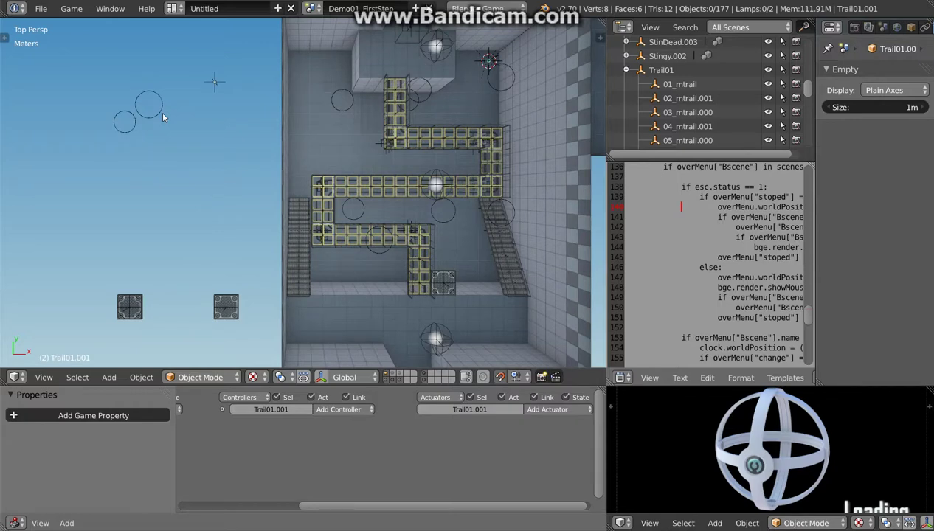
- Reposition waypoint 01_mtrail.001 of the trail copy
right_click(164, 118)
mouse_move(163, 118)
middle_down()
mouse_move(184, 296)
mouse_move(222, 271)
middle_up()
key(g)
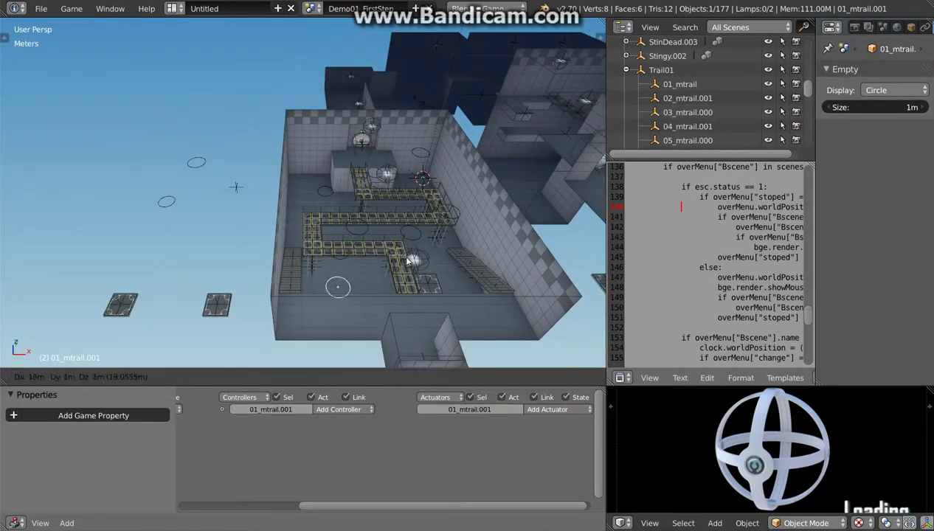
middle_drag(406, 261, 414, 303)
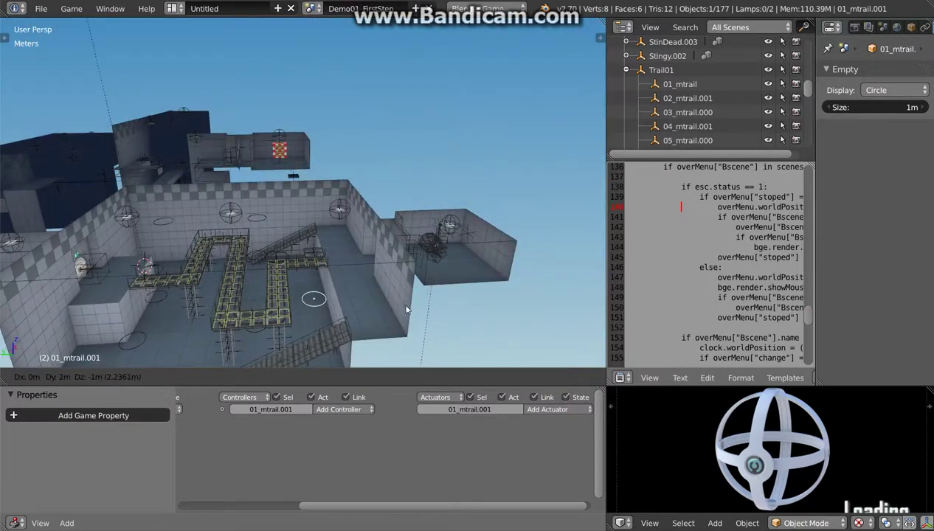
click(404, 278)
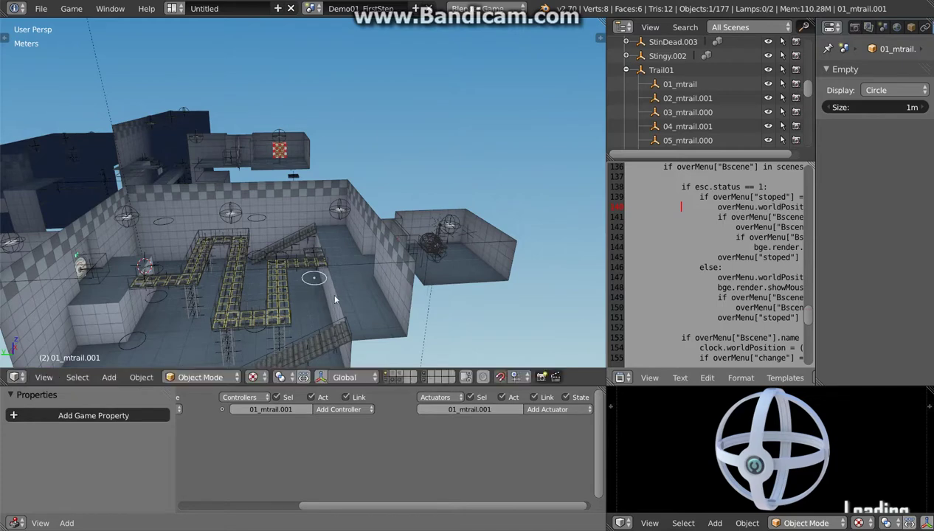
middle_drag(404, 278, 443, 251)
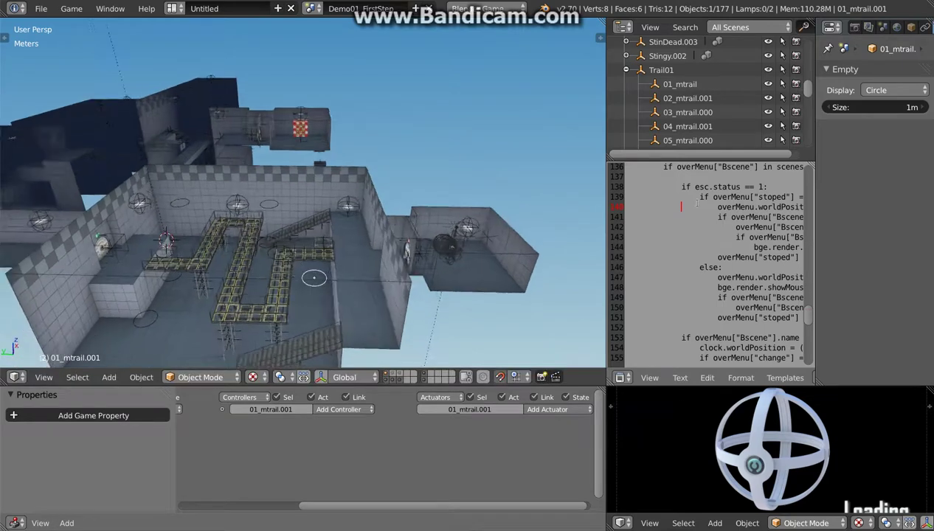
- Collapse the Trail01 children list and select waypoint empty 04_mtrail.000
click(625, 70)
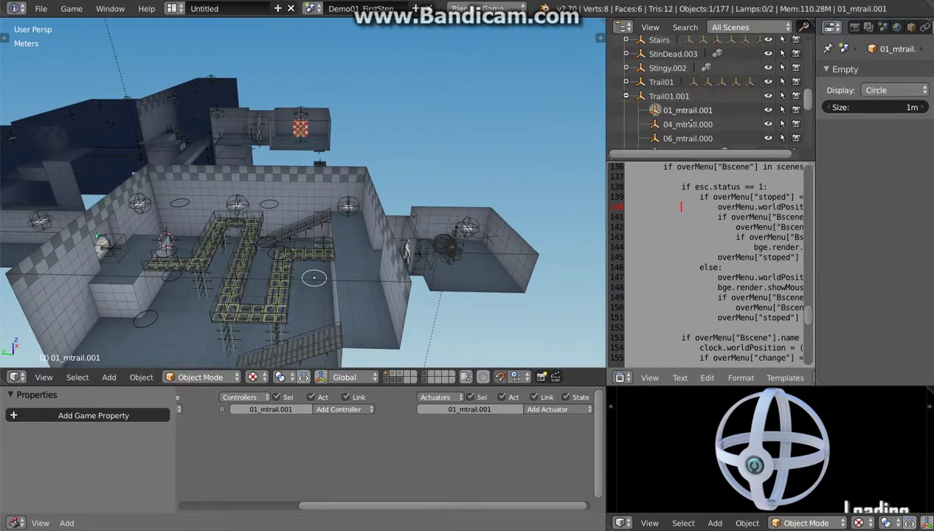
scroll(686, 122, down, 1)
scroll(664, 114, down, 2)
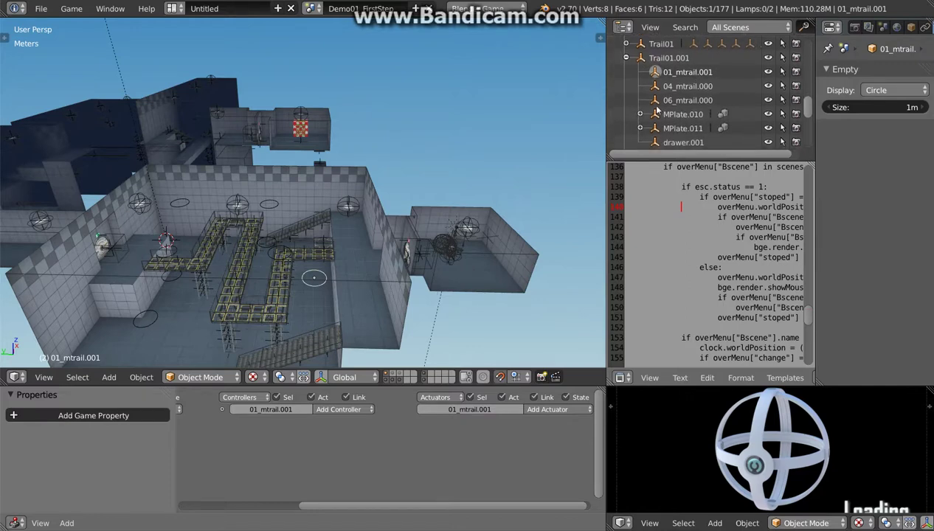
middle_drag(399, 214, 220, 296)
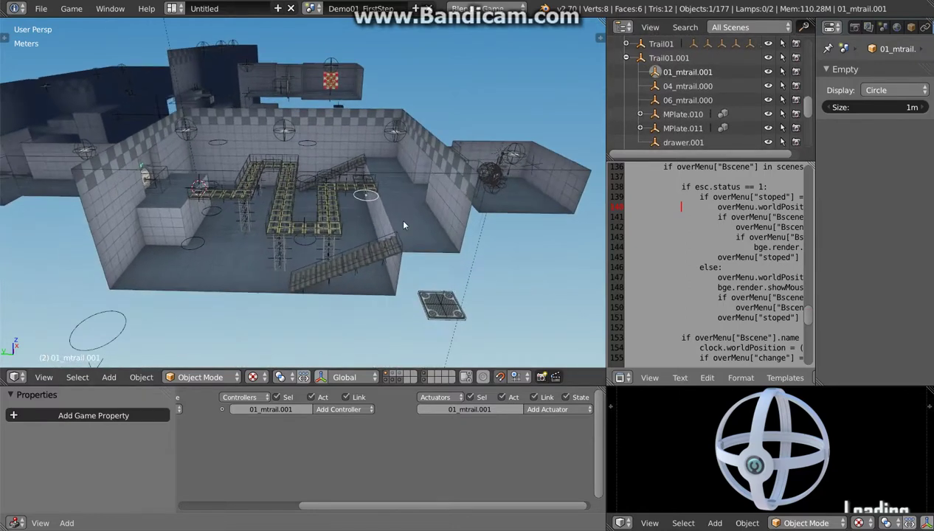
right_click(220, 296)
mouse_move(277, 308)
middle_down()
mouse_move(202, 317)
mouse_move(258, 319)
middle_up()
- Delete the 04_mtrail.000 and 06_mtrail.000 waypoint empties
key(x)
click(257, 317)
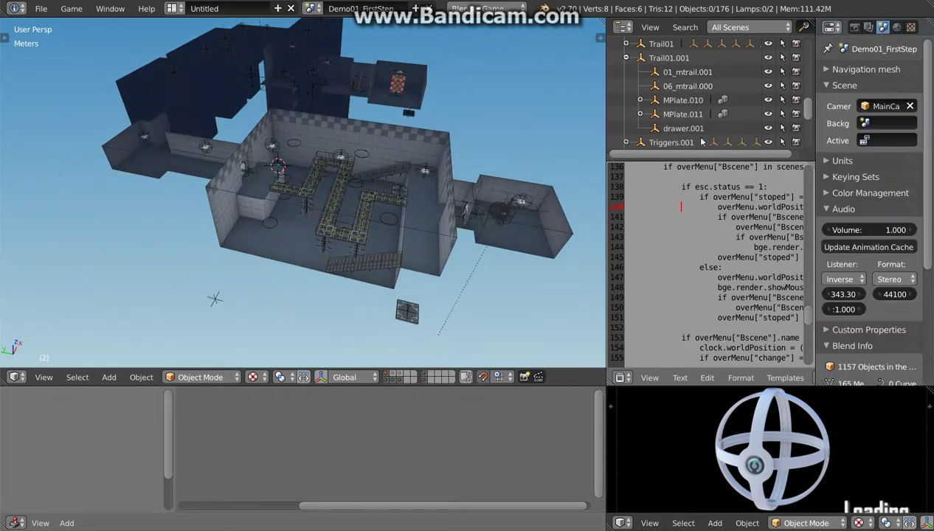
click(688, 86)
key(x)
click(206, 295)
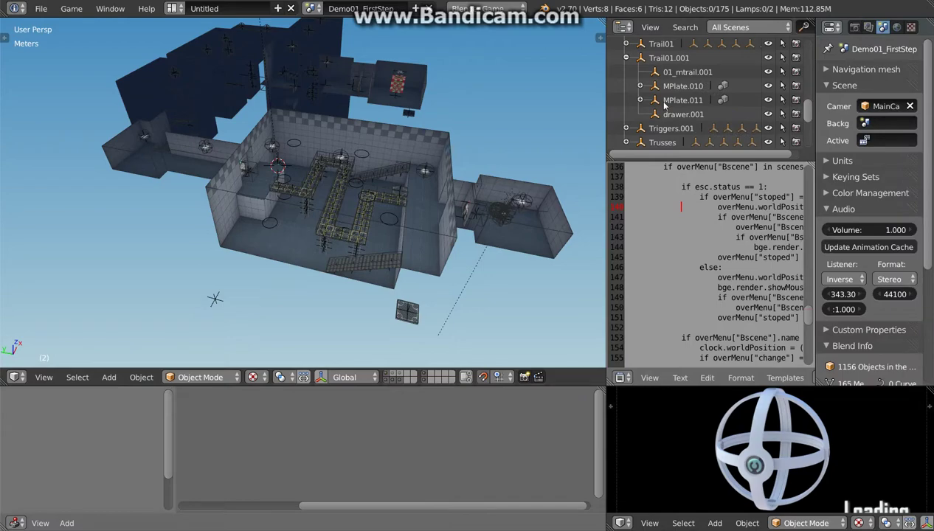
- Duplicate 01_mtrail.001 and position the copy near the left ledge by the walkways
click(686, 72)
mouse_move(386, 214)
middle_down()
mouse_move(376, 210)
mouse_move(405, 235)
middle_up()
scroll(376, 218, up, 5)
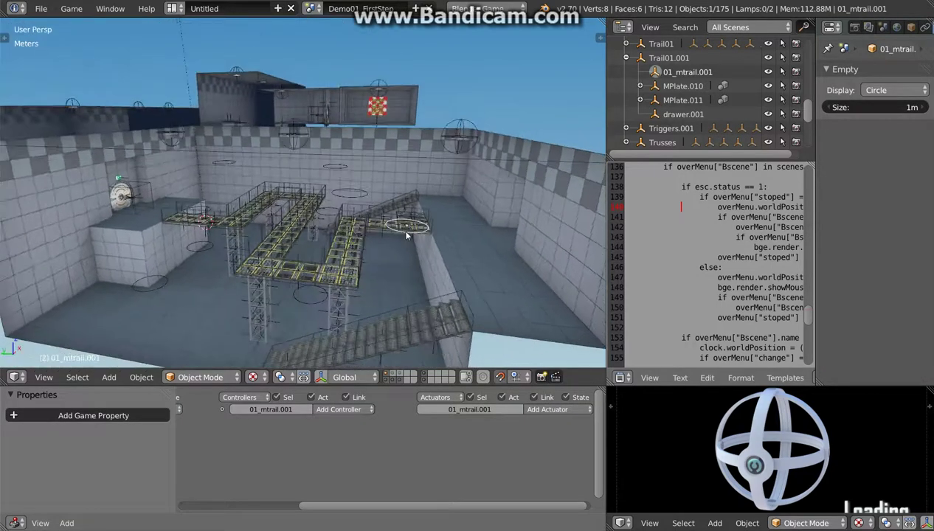
key(shift+d)
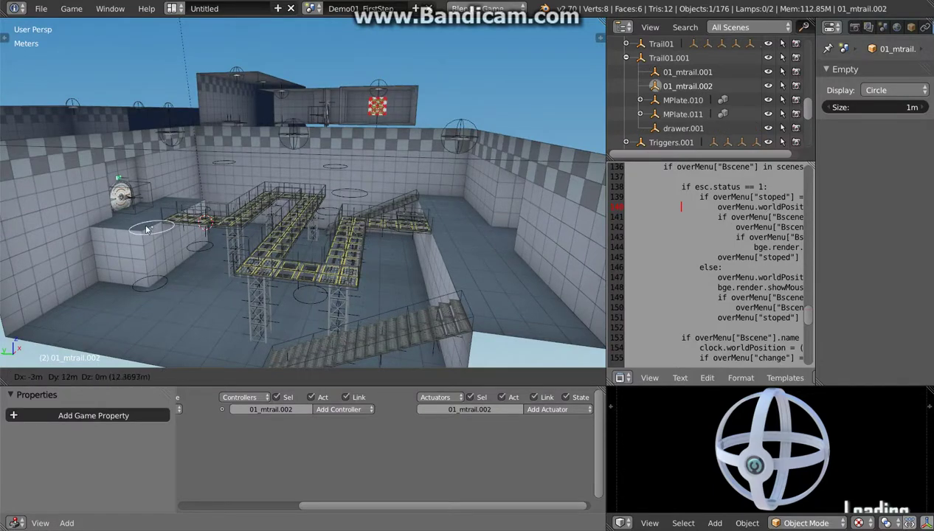
click(112, 229)
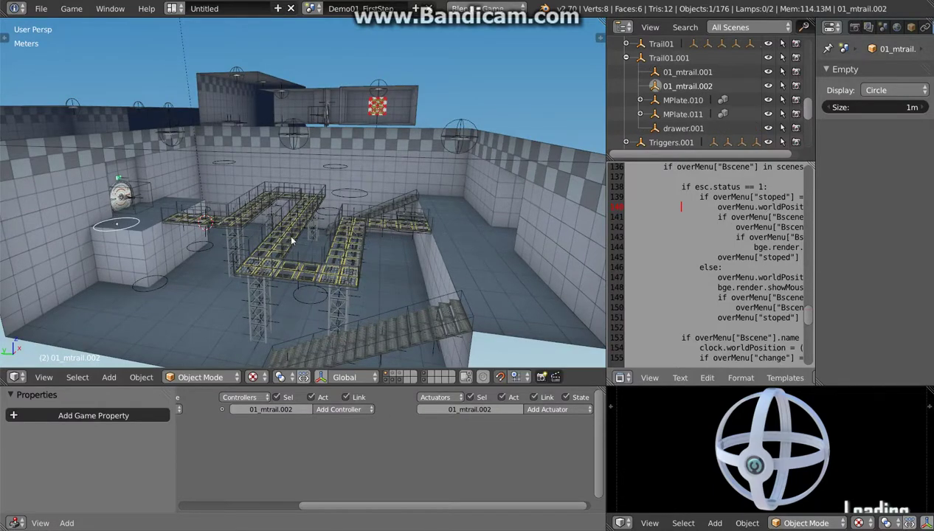
middle_drag(112, 229, 143, 232)
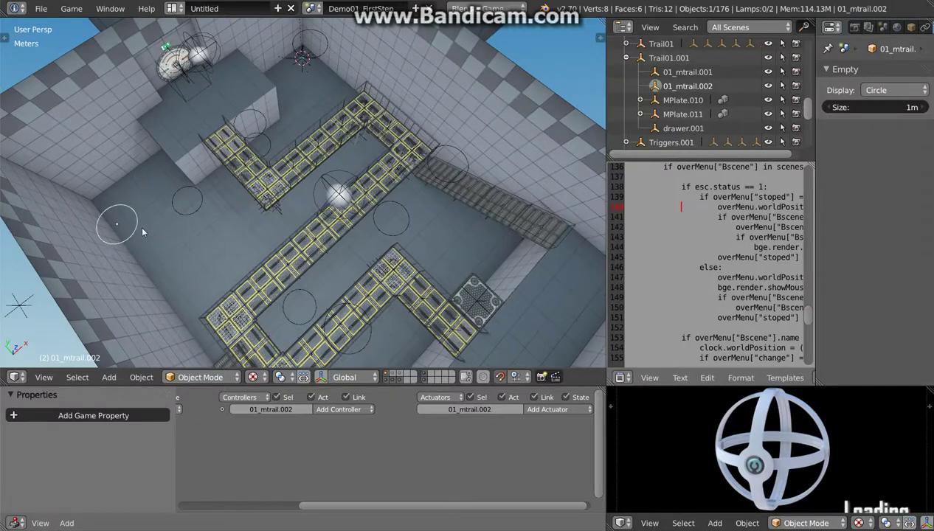
key(g)
click(155, 199)
middle_drag(192, 217, 217, 165)
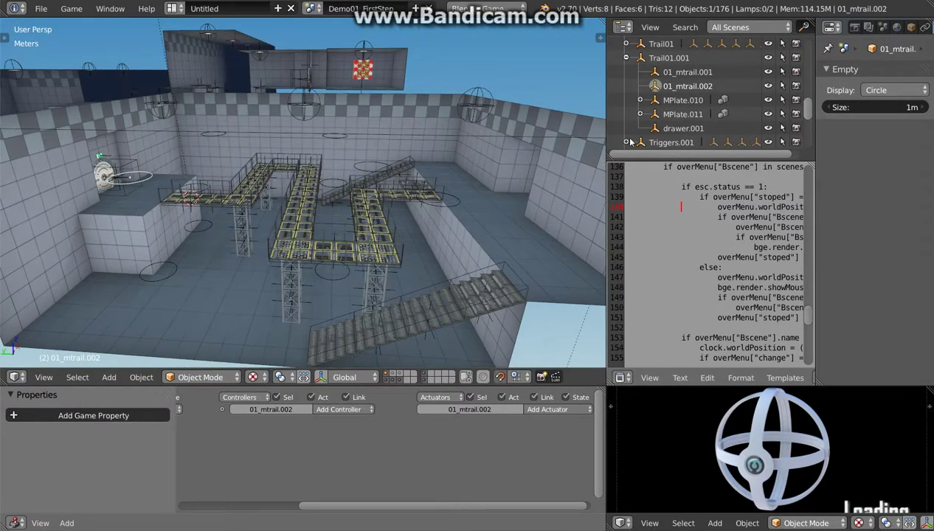
- Rename the duplicated waypoint to 02_mtrail.002 in the Outliner
double_click(668, 86)
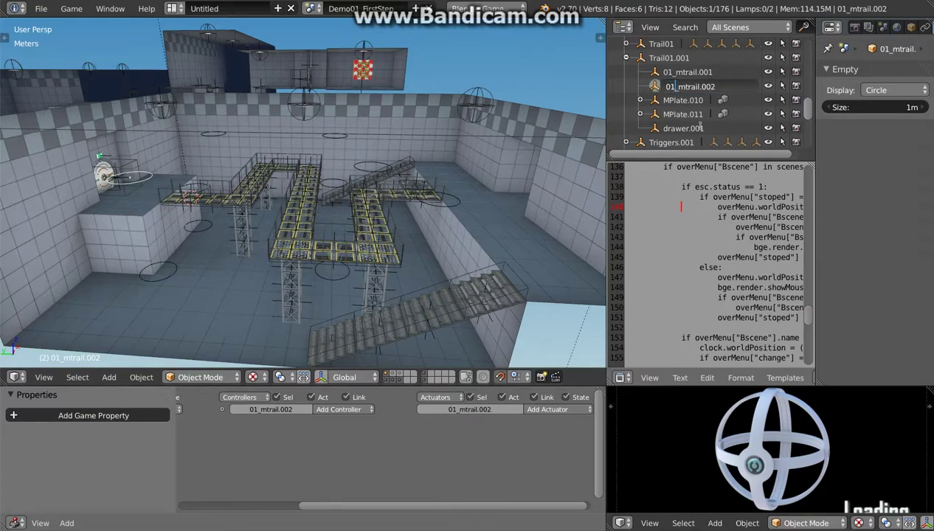
text(2)
key(Return)
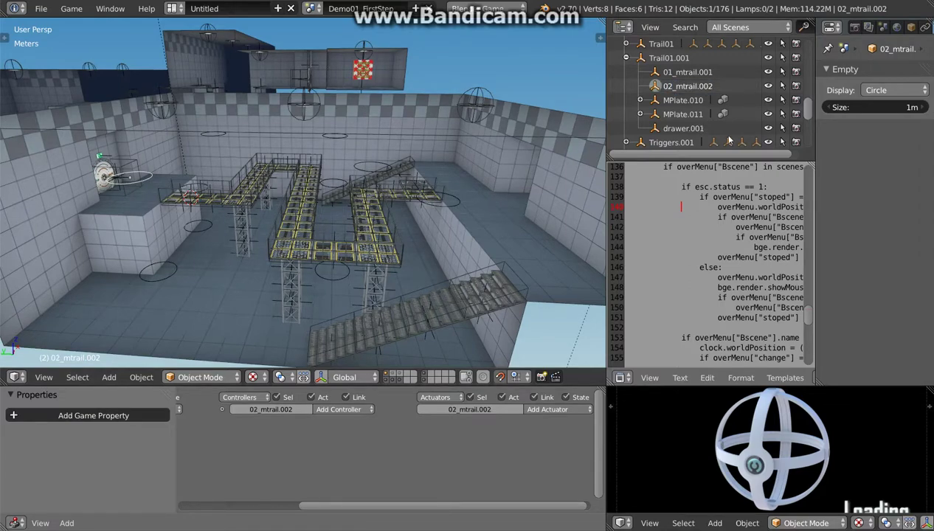
mouse_move(189, 240)
middle_down()
mouse_move(106, 278)
mouse_move(242, 233)
mouse_move(279, 166)
mouse_move(265, 185)
middle_up()
scroll(107, 285, down, 3)
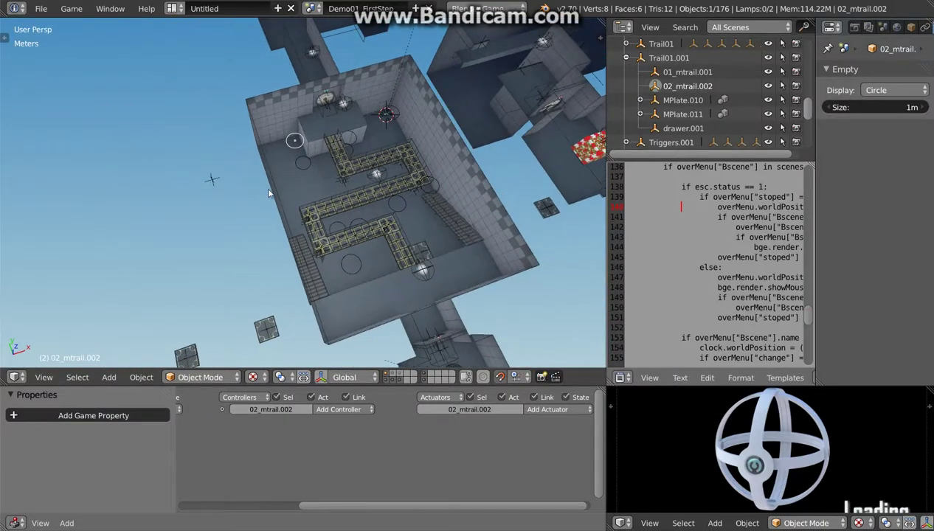
- Duplicate the waypoint, place it, and rename the copy 03_mtrail.001
key(shift+d)
click(206, 279)
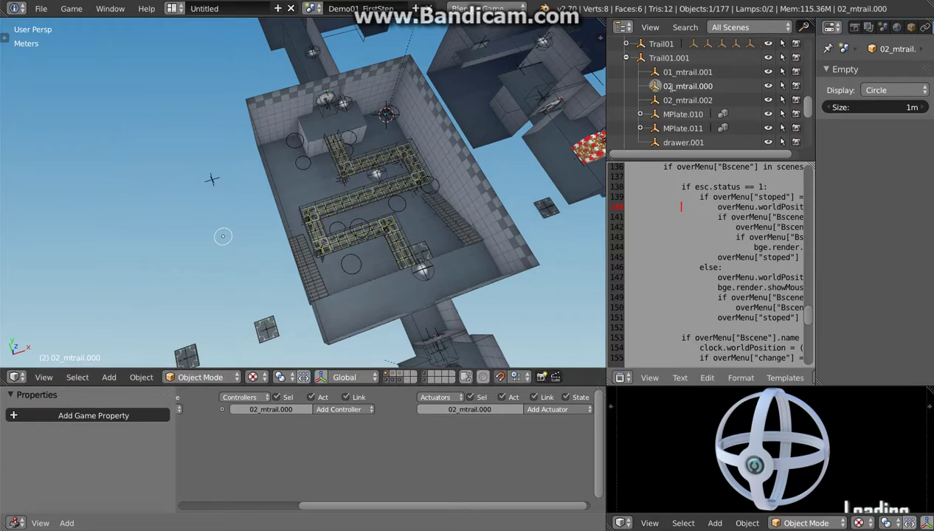
double_click(671, 87)
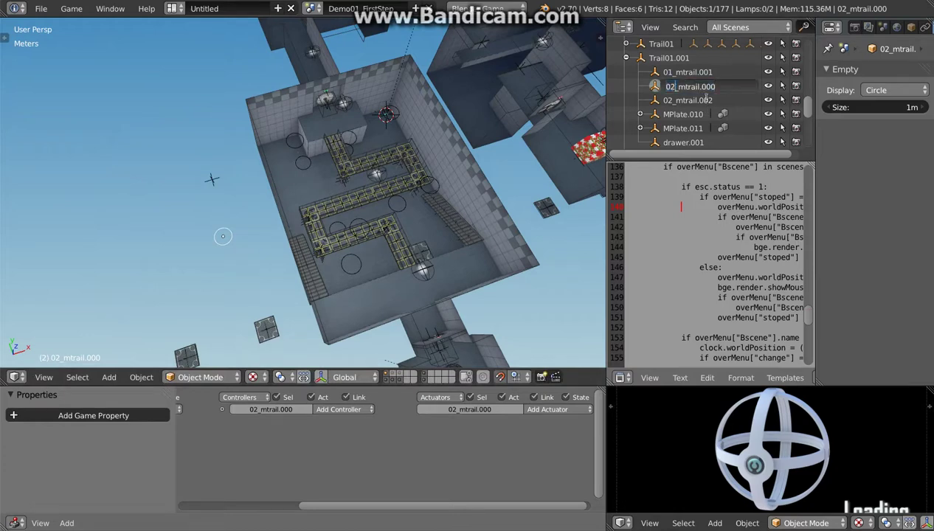
text(3)
key(Return)
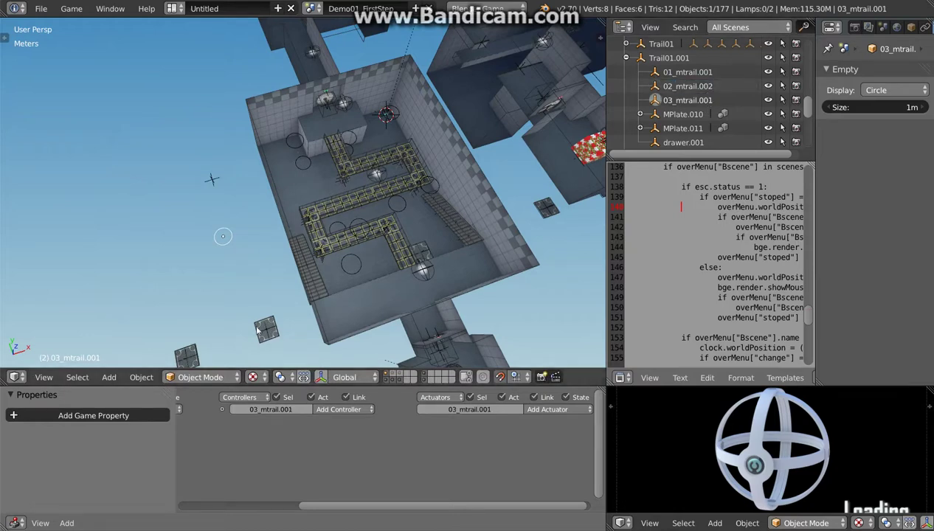
- Move the MPlate.010 platform to a new position
right_click(277, 331)
mouse_move(278, 332)
middle_down()
mouse_move(287, 347)
mouse_move(332, 328)
mouse_move(199, 308)
middle_up()
key(g)
click(376, 309)
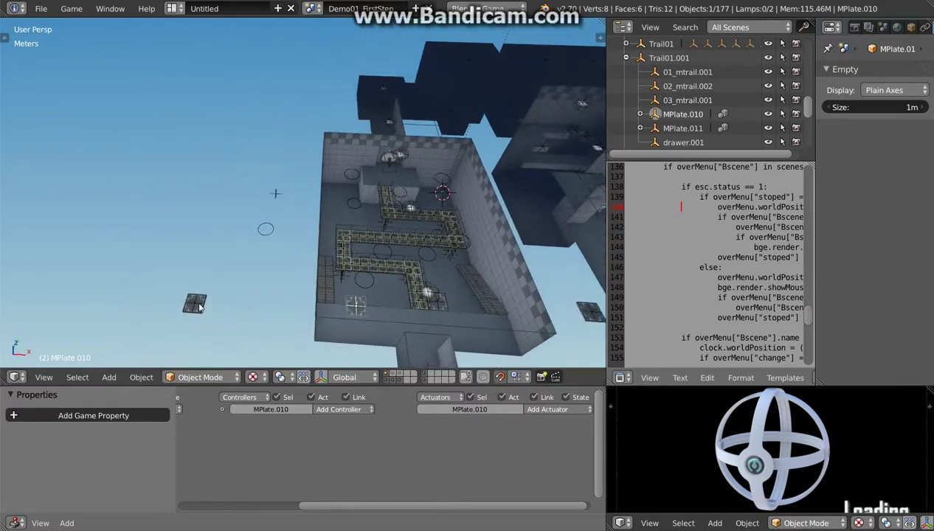
- Move the MPlate.011 platform to a new position
click(199, 308)
middle_drag(199, 308, 235, 307)
key(g)
click(338, 301)
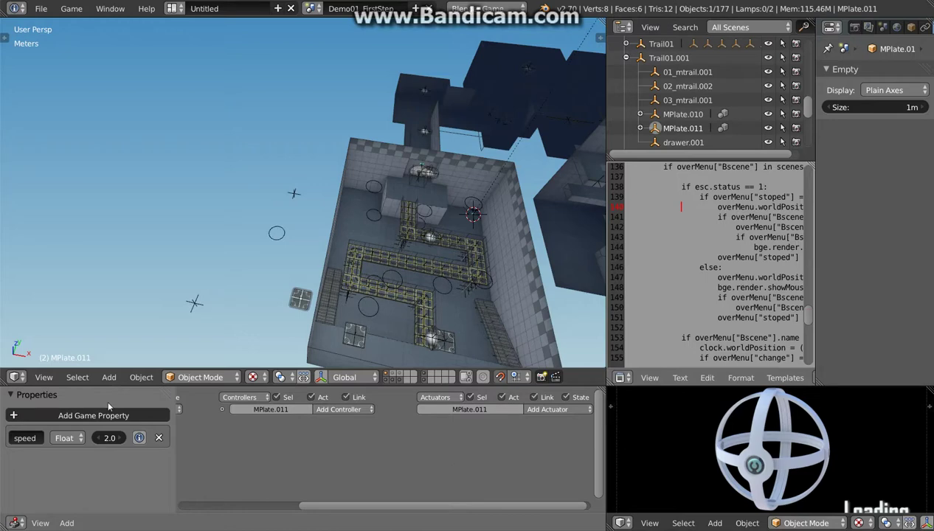
- Add an Integer game property 'target' with value 3 to MPlate.011
click(42, 417)
text(target)
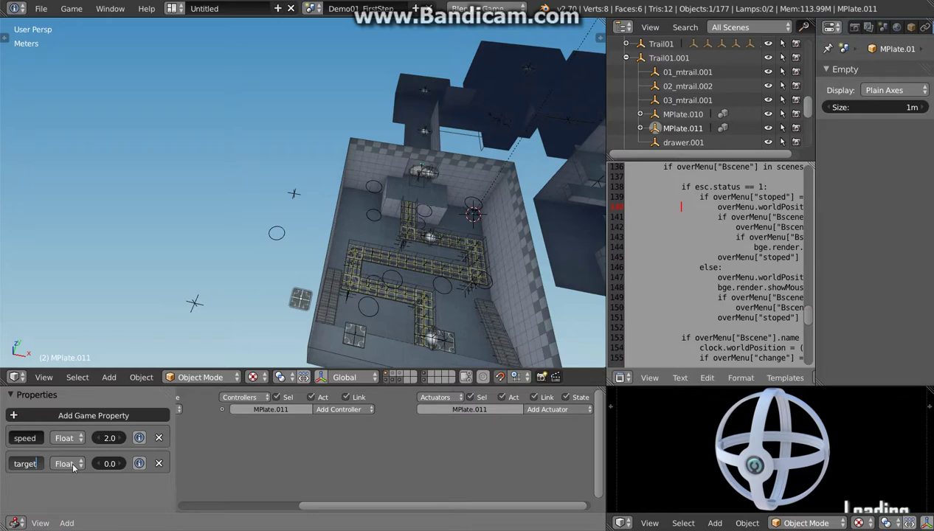
key(Return)
click(74, 465)
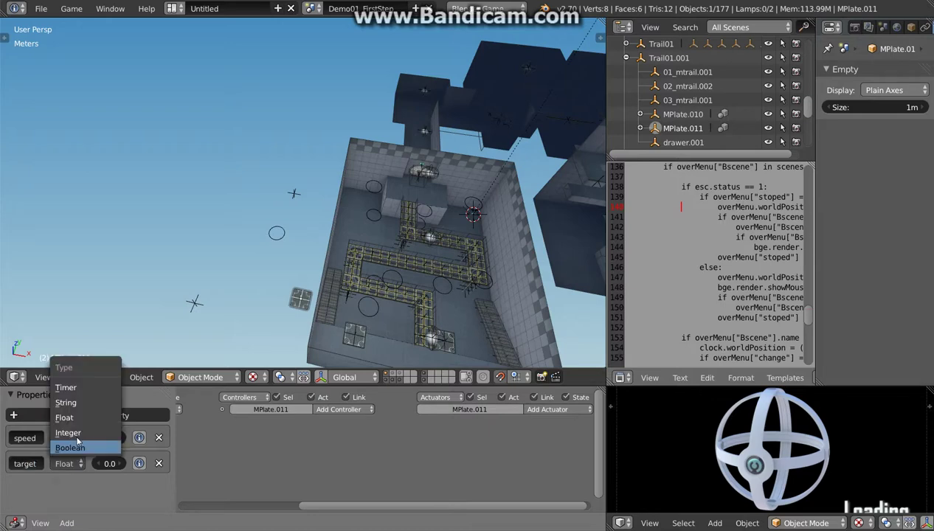
click(77, 430)
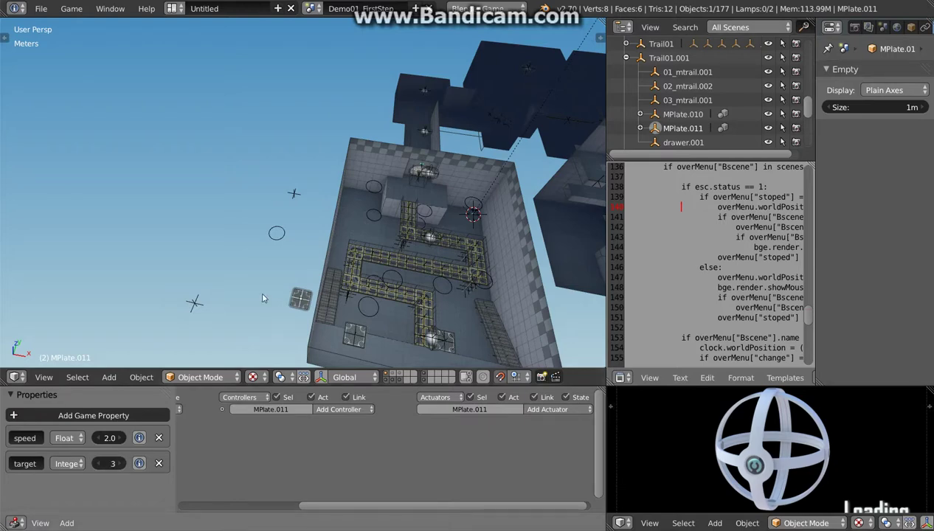
middle_drag(262, 298, 394, 287)
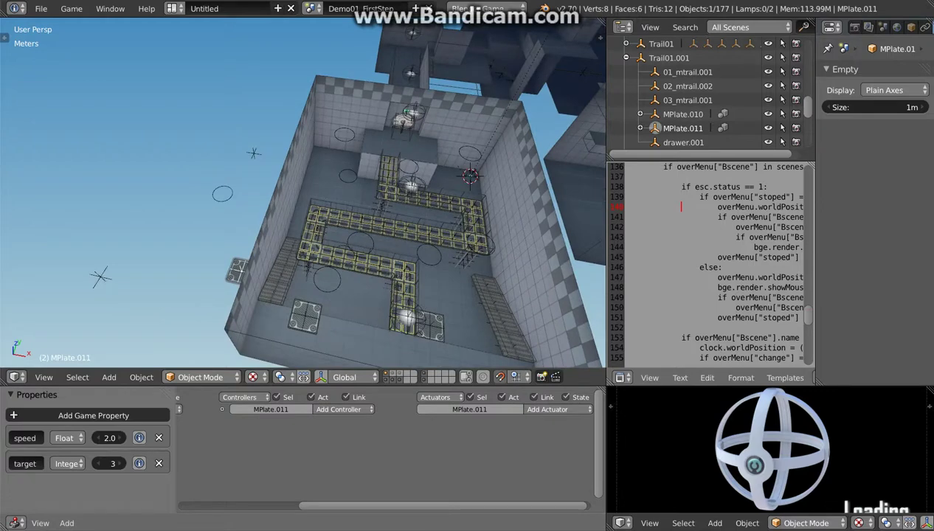
- Test-run the game, set MPlate.011 speed to 4.0 and target to 2, and test again
key(p)
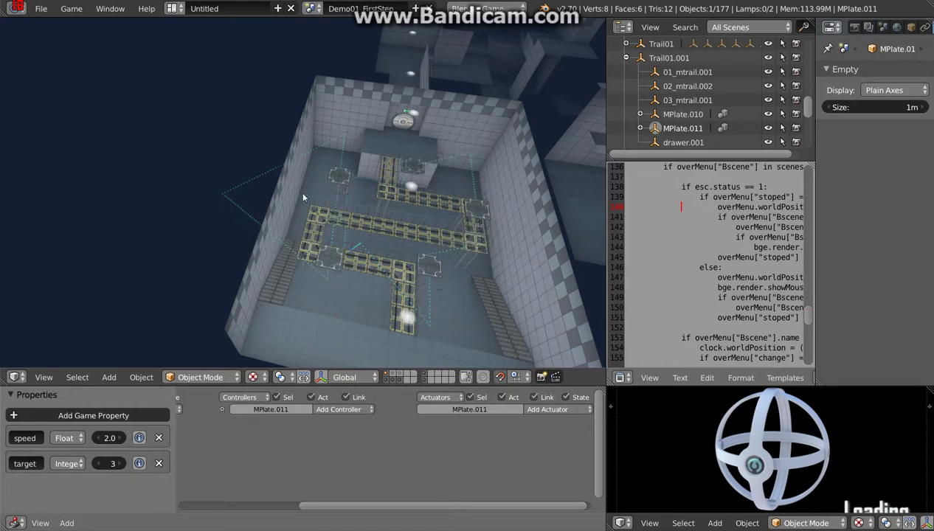
key(Escape)
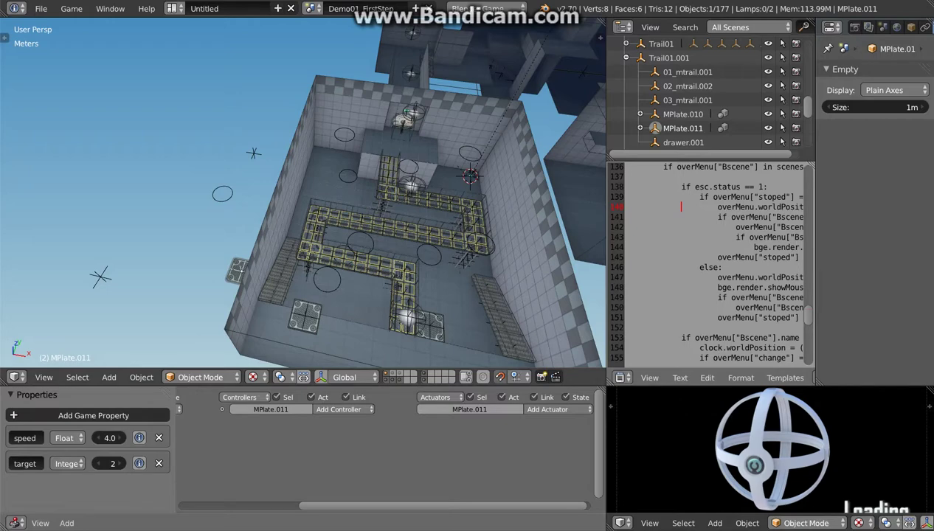
key(p)
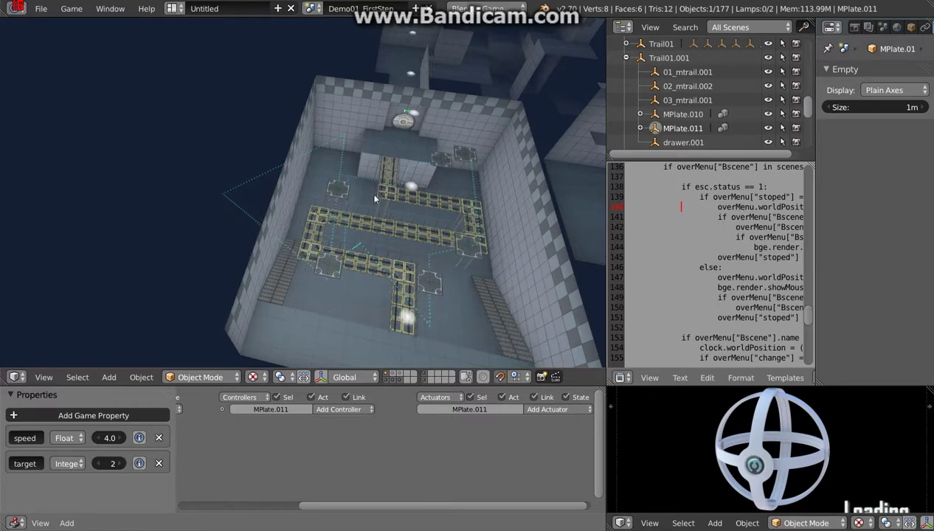
key(Escape)
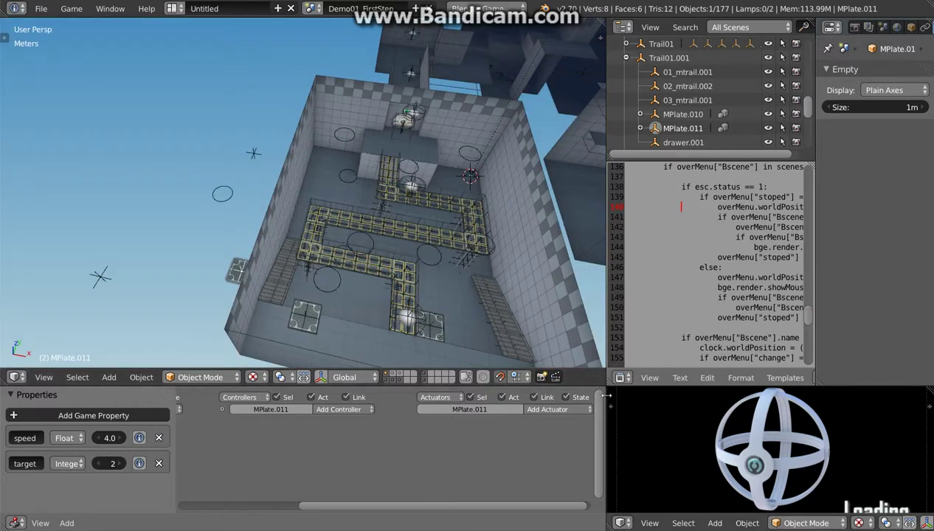
- Widen the Outliner and script editors and enlarge the lower game preview area
drag(607, 376, 322, 377)
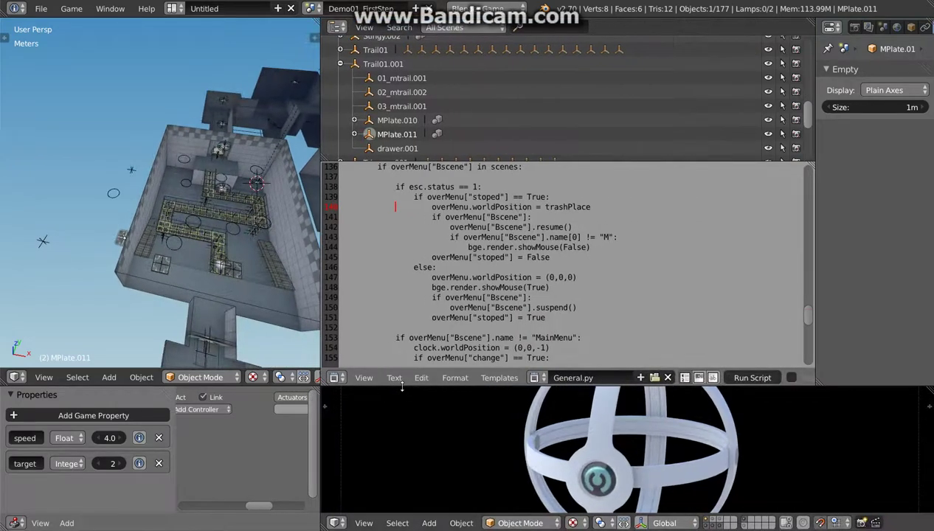
drag(402, 385, 441, 176)
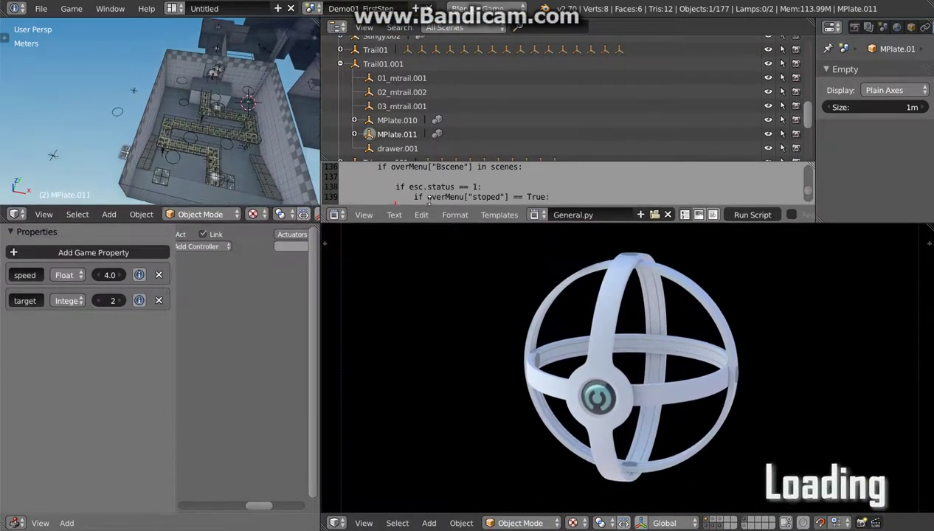